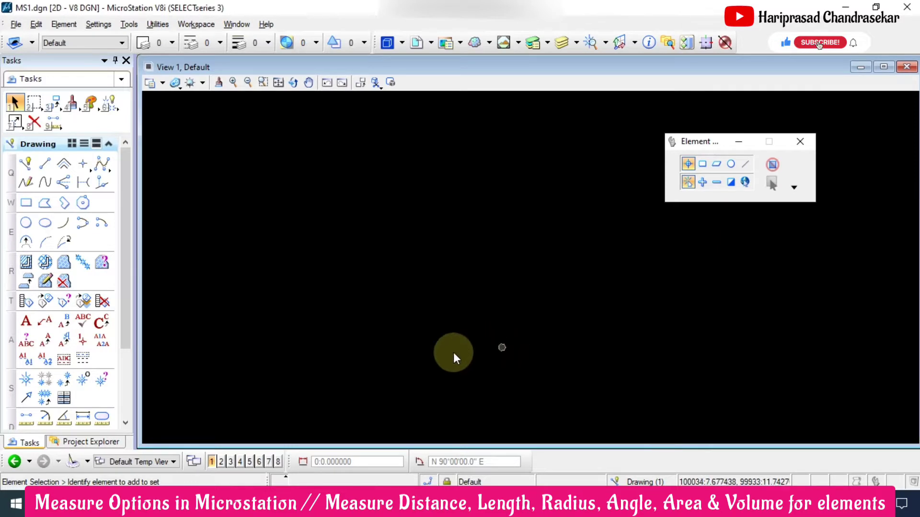
Draw a stepped SmartLine string with three steps descending to the lower right
click(126, 423)
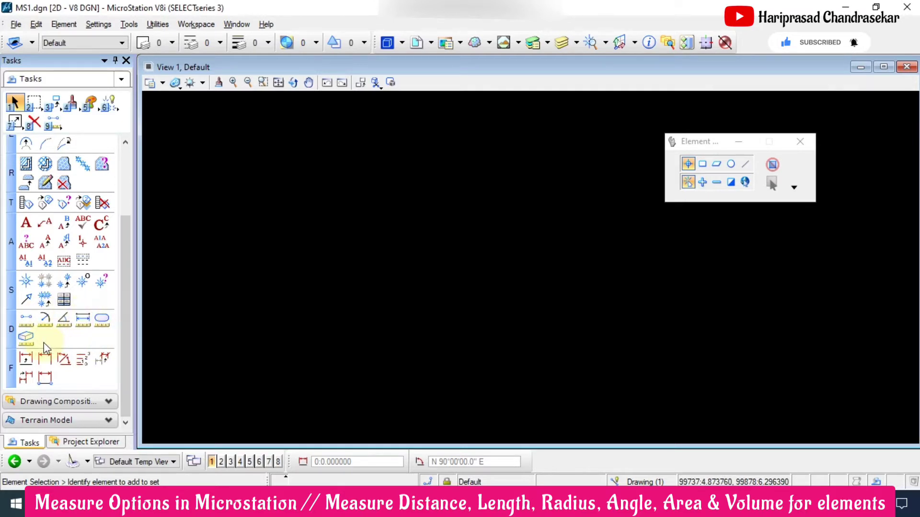
scroll(75, 344, up, 5)
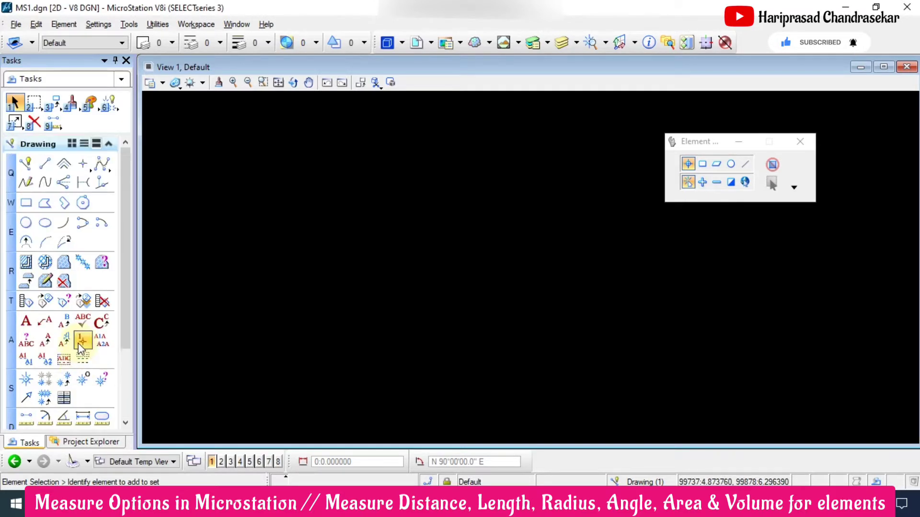
click(26, 163)
click(298, 243)
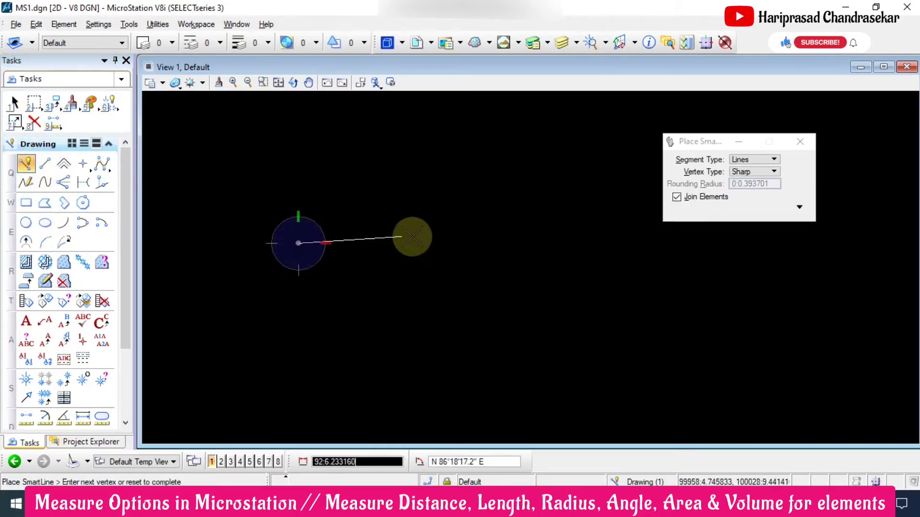
click(362, 243)
click(362, 290)
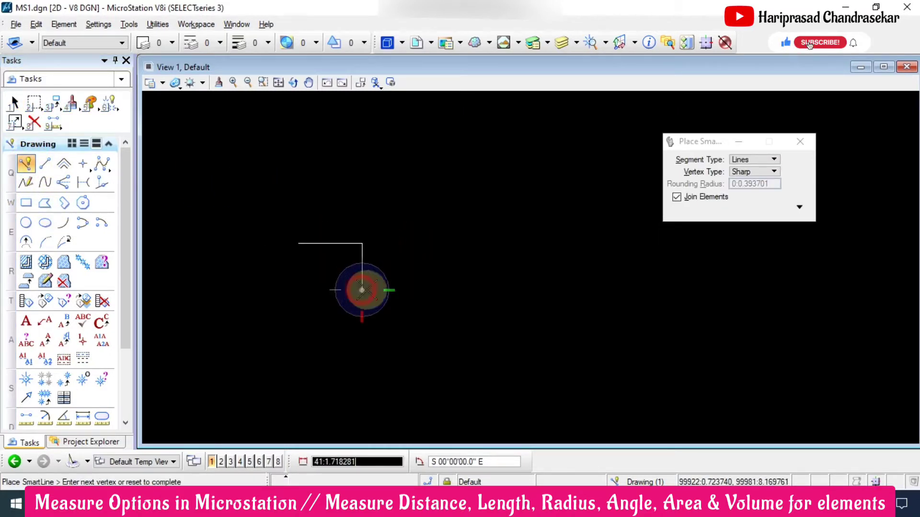
click(445, 289)
click(445, 317)
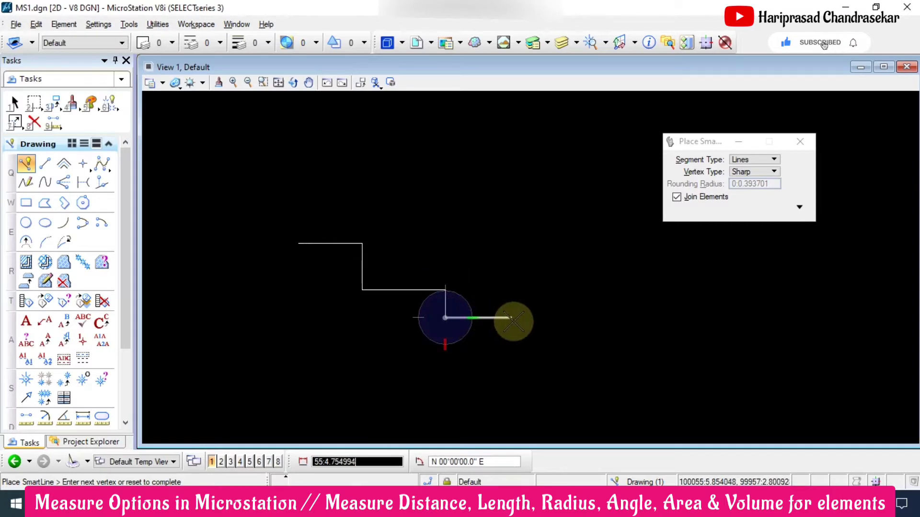
click(513, 318)
click(514, 366)
right_click(499, 202)
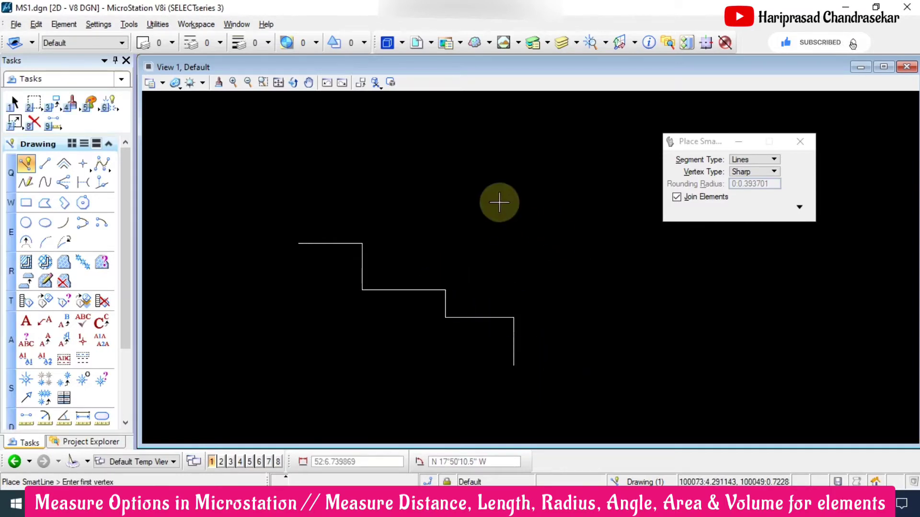
Draw a straight horizontal line above the stepped line string
click(347, 191)
click(501, 190)
right_click(501, 192)
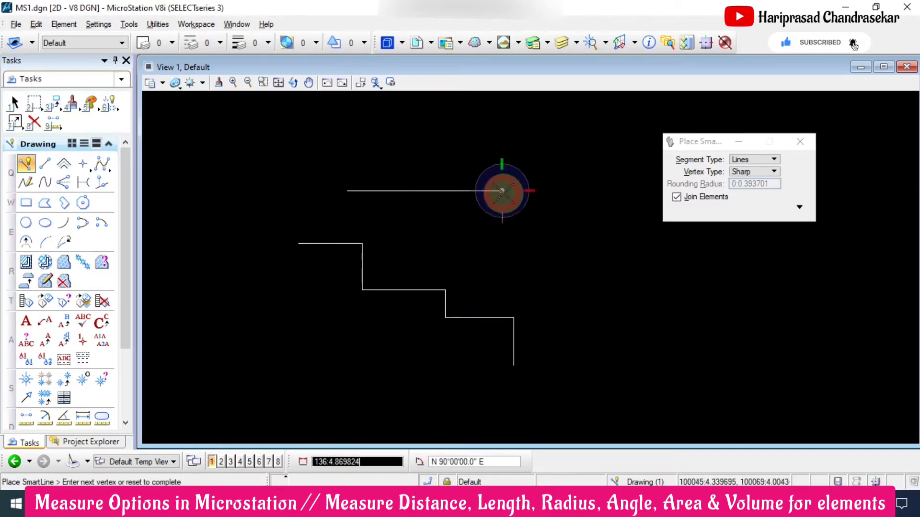
Place a circle by center to the right of the steps
click(26, 222)
click(545, 249)
click(592, 248)
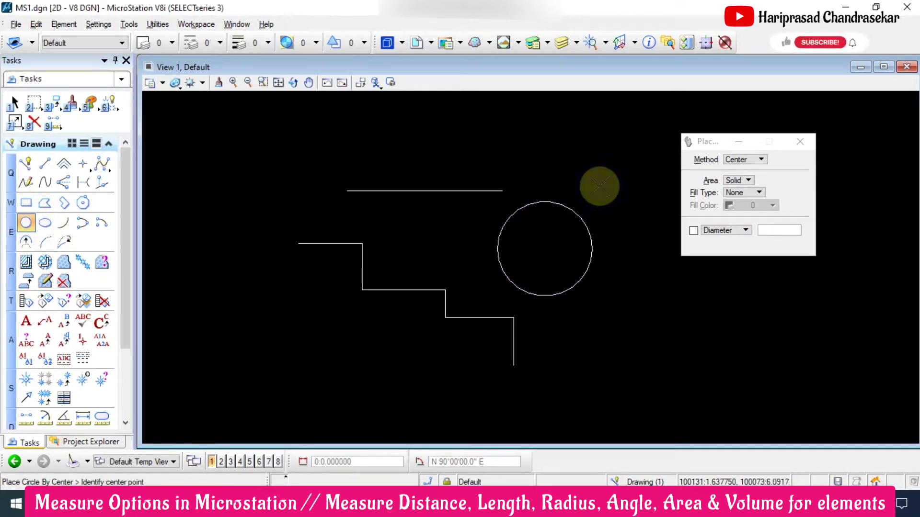
key(Escape)
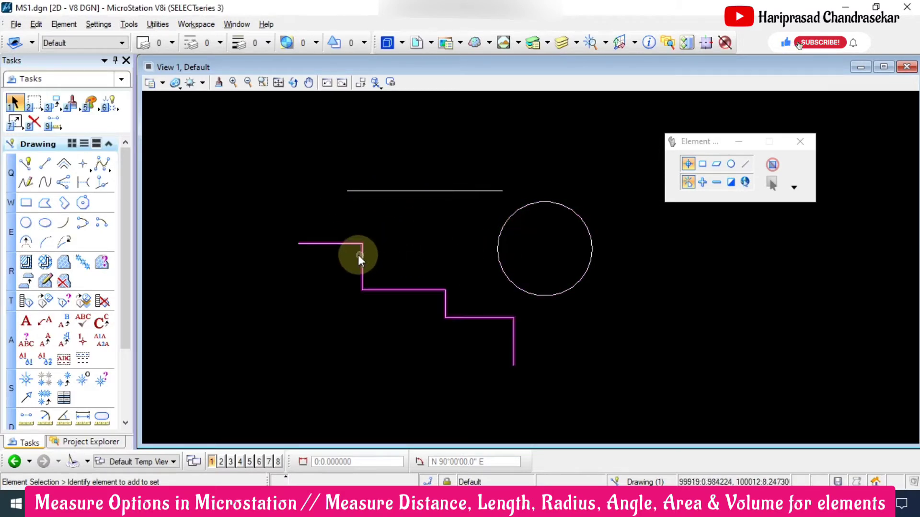
scroll(53, 307, down, 3)
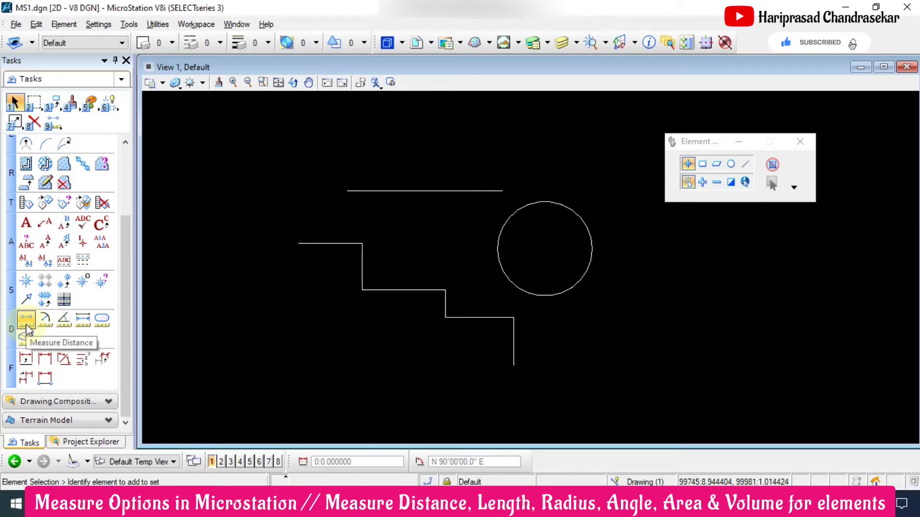
Start Measure Distance with the Between Points method, picking the stepped line's left endpoint first
click(26, 321)
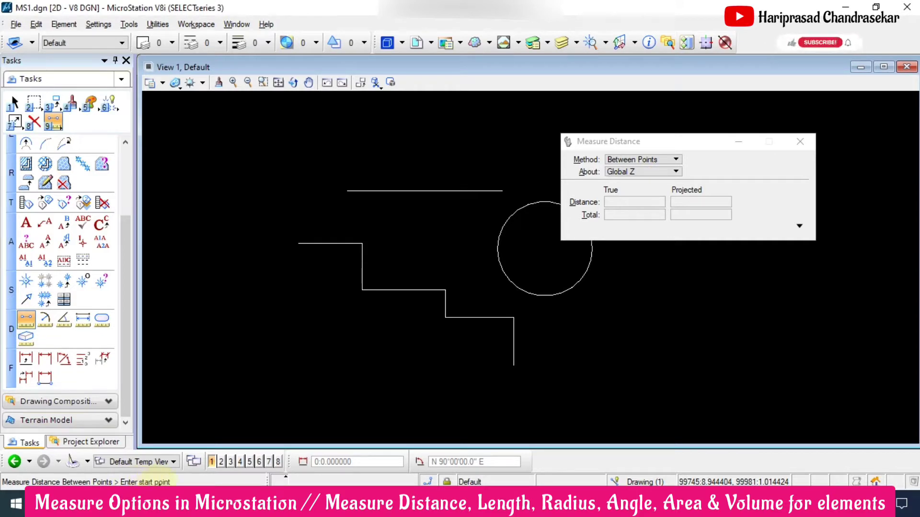
drag(622, 142, 673, 114)
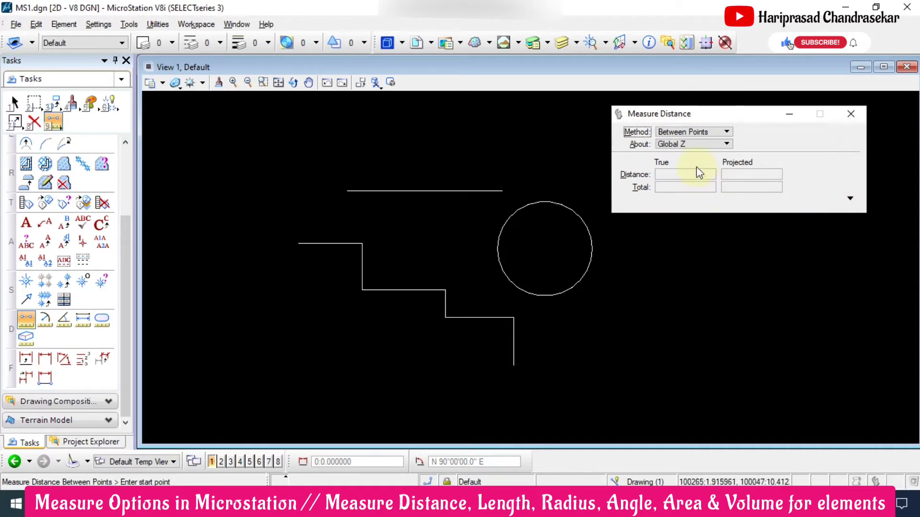
click(683, 131)
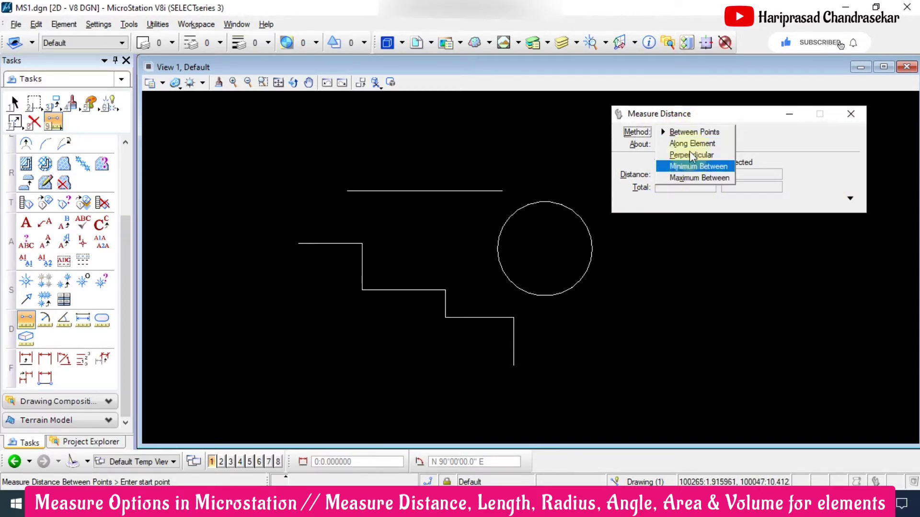
click(753, 132)
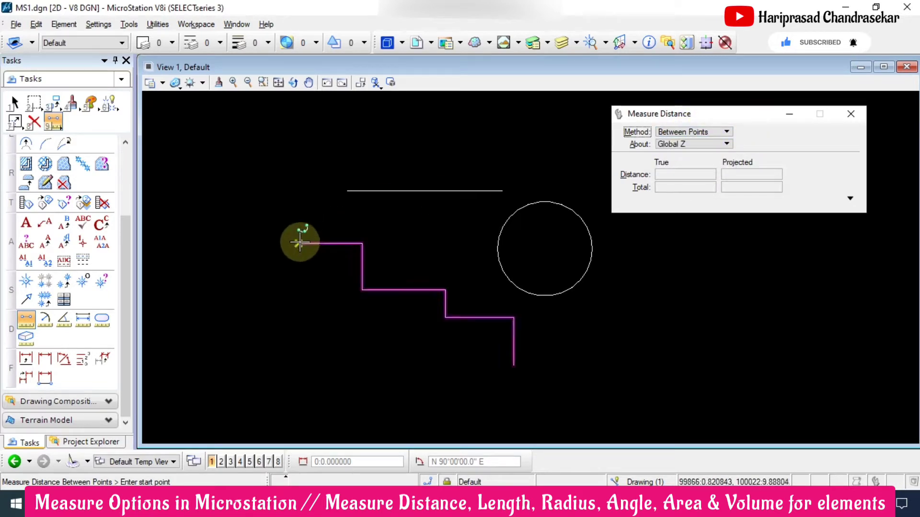
click(298, 242)
Snap to every corner of the stepped line through its end, totalling 297ft 4.149276in
click(362, 242)
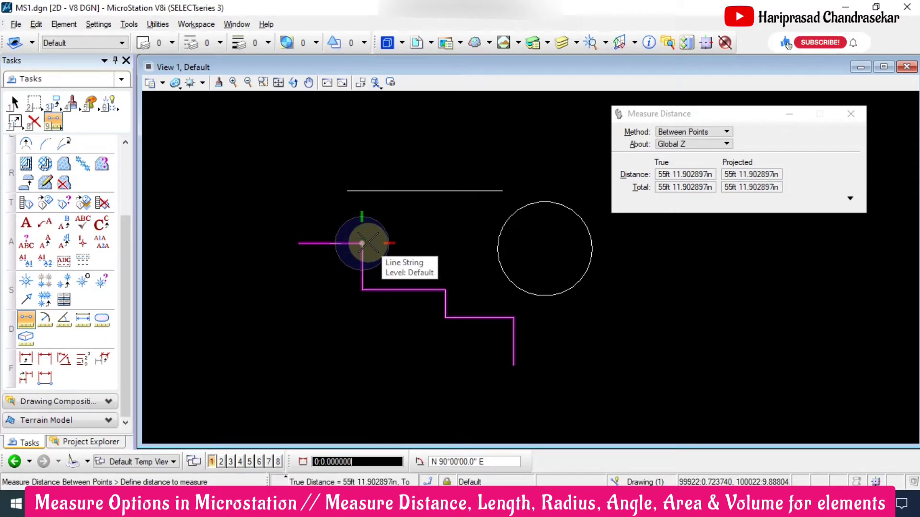
click(361, 289)
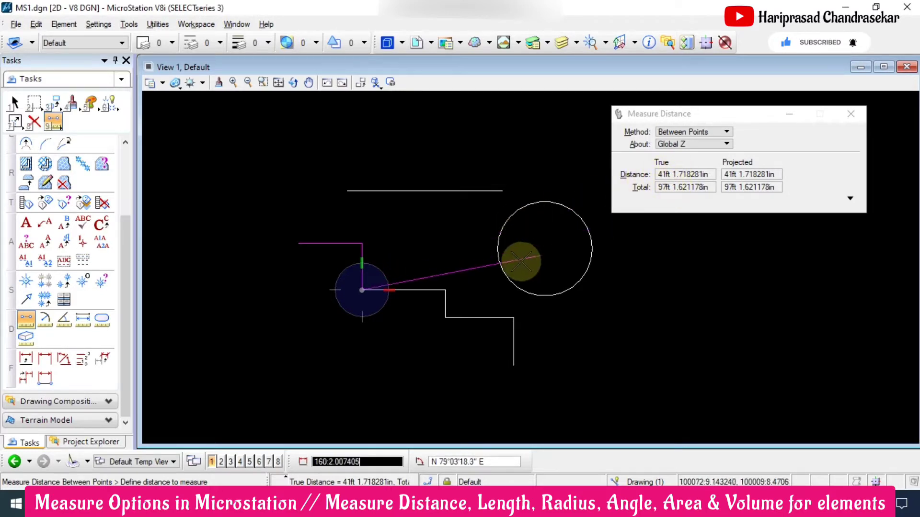
click(445, 290)
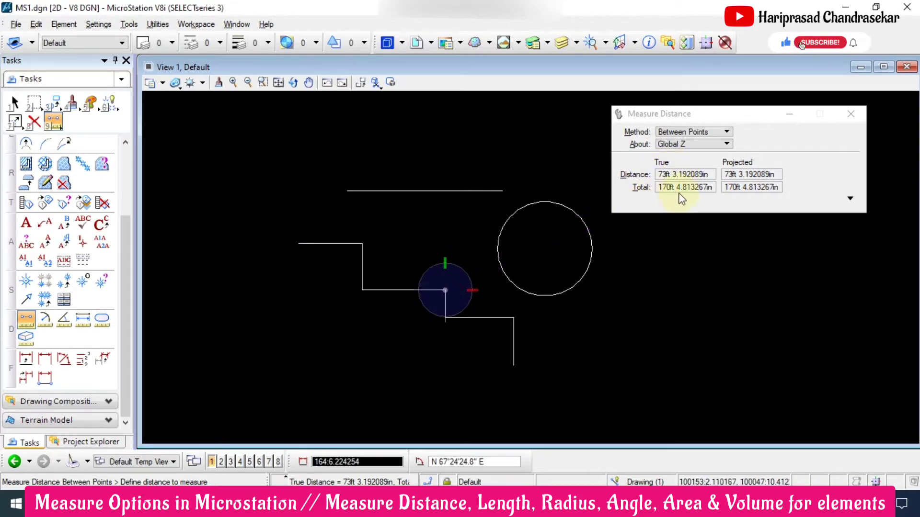
click(446, 317)
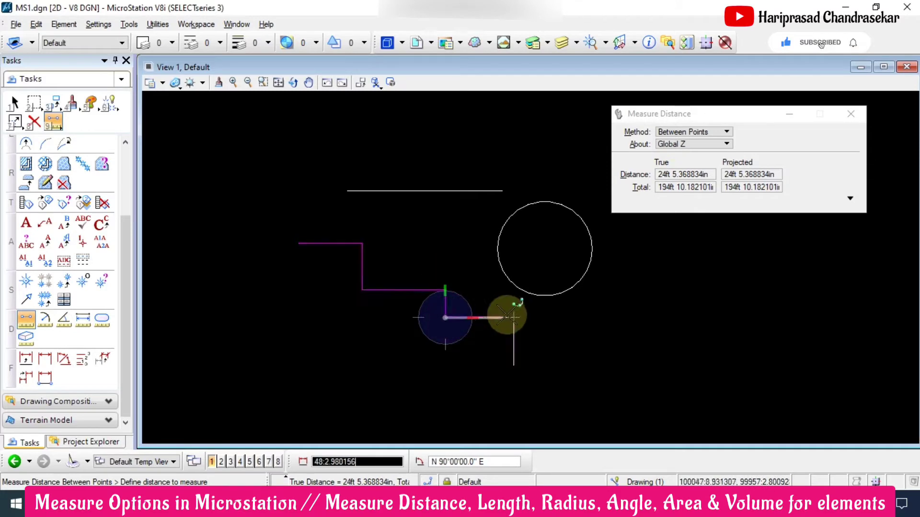
click(513, 318)
click(513, 366)
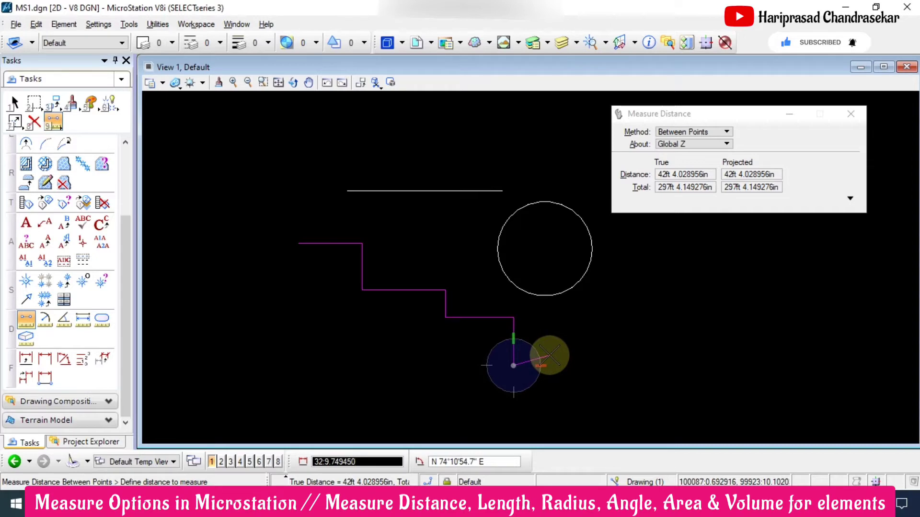
right_click(563, 333)
click(708, 132)
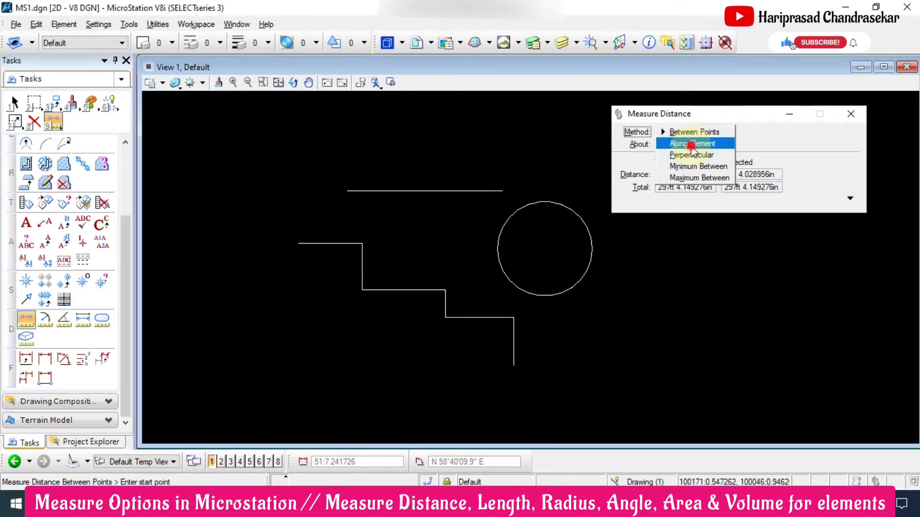
With Along Element, measure the top line from its left end to its midpoint: 68ft 2.434912in
click(692, 143)
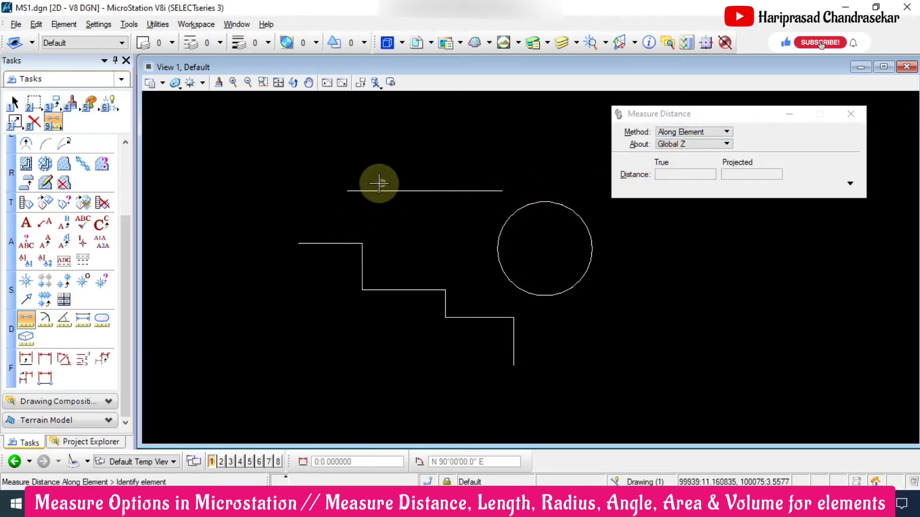
click(348, 191)
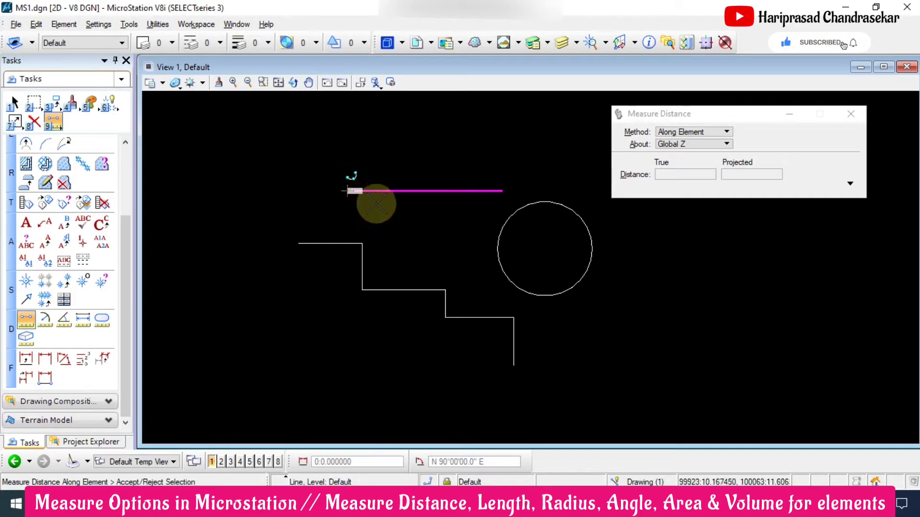
click(424, 192)
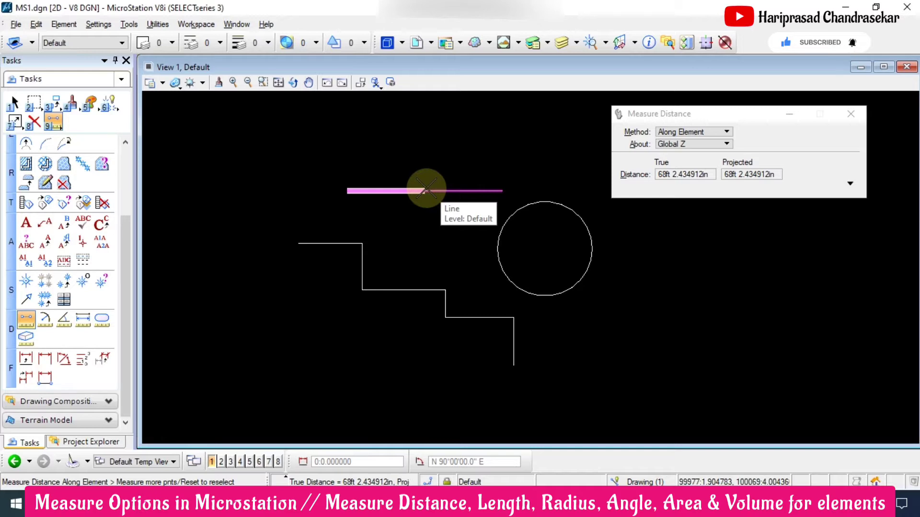
click(663, 132)
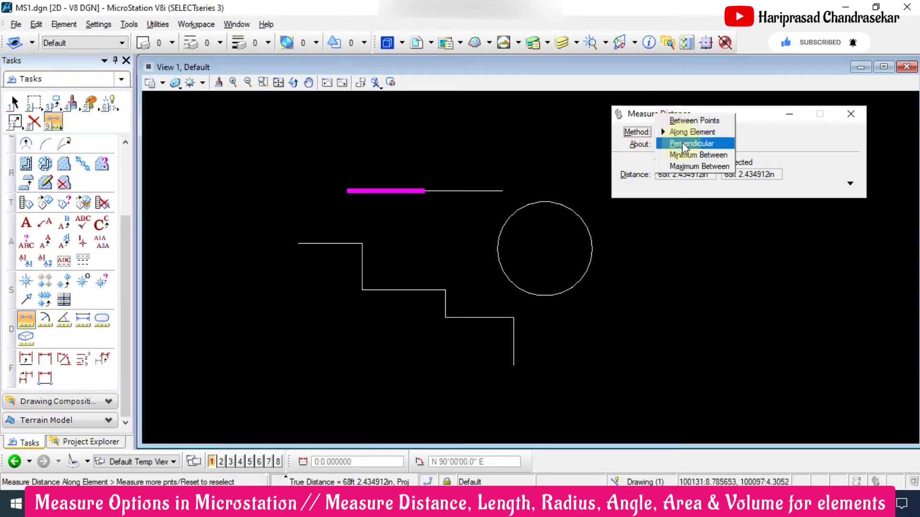
Measure perpendicular distance from the stepped line string to the horizontal line: 61ft 11.829260in
click(688, 144)
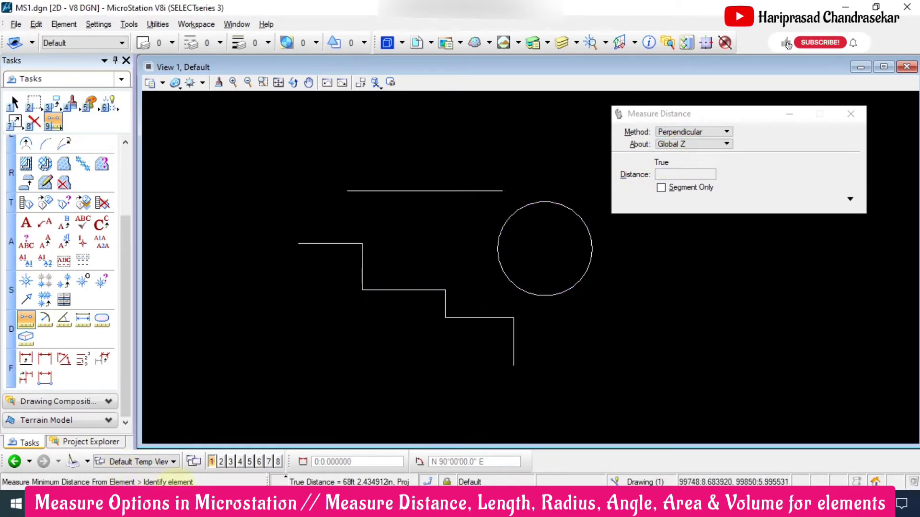
click(409, 290)
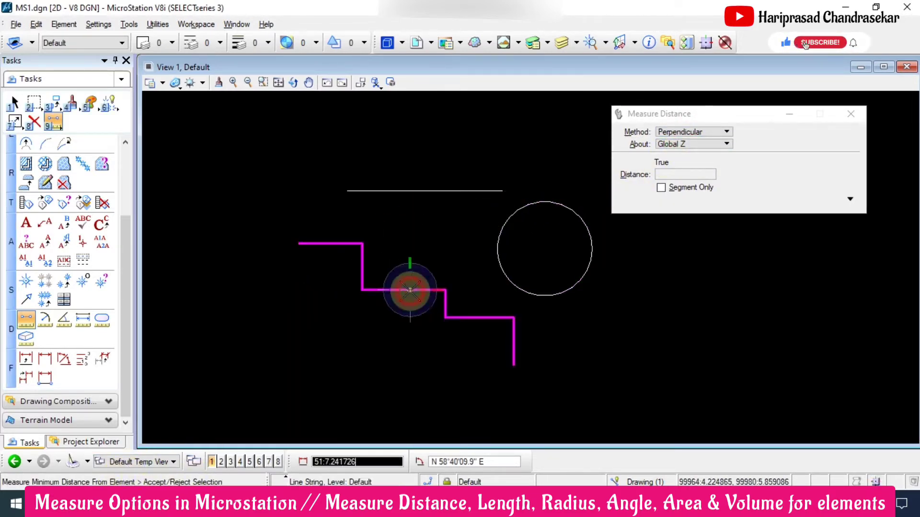
click(407, 191)
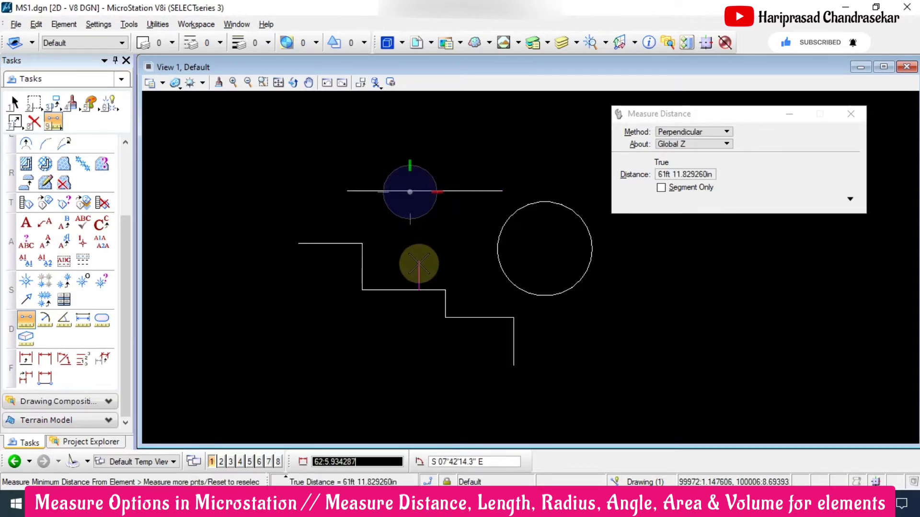
right_click(422, 281)
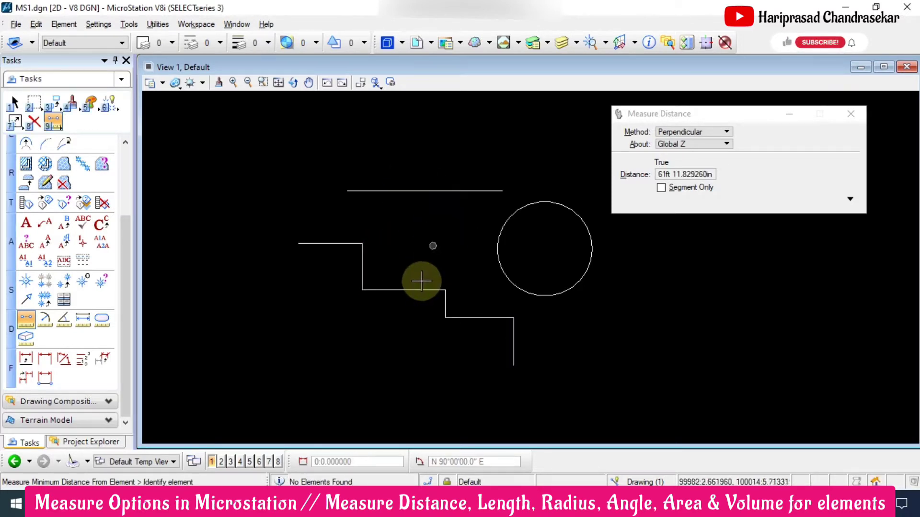
click(427, 290)
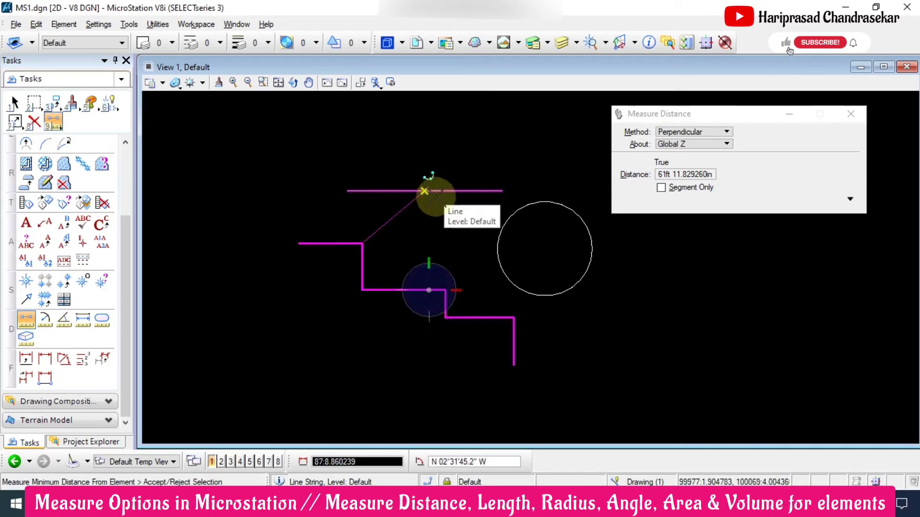
right_click(433, 232)
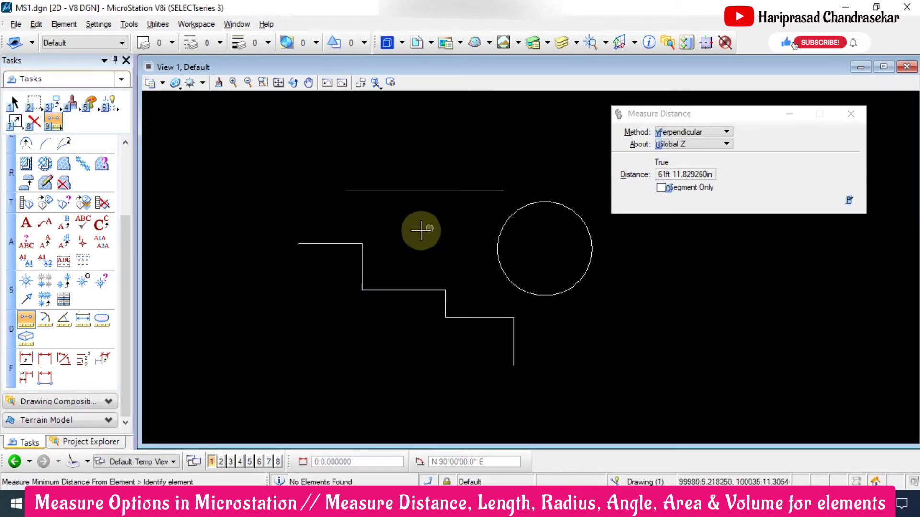
key(Escape)
Draw a sloped SmartLine near the top of the view, above the horizontal line
click(340, 242)
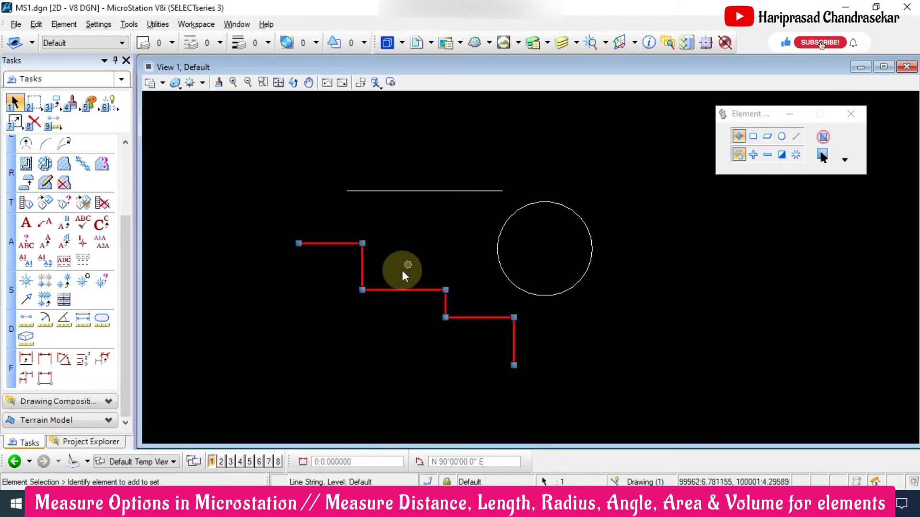
click(421, 236)
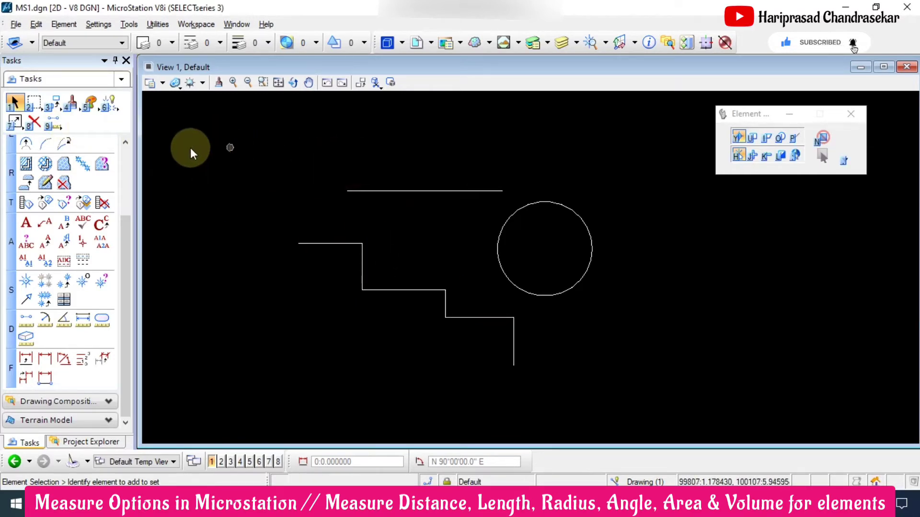
scroll(45, 164, up, 3)
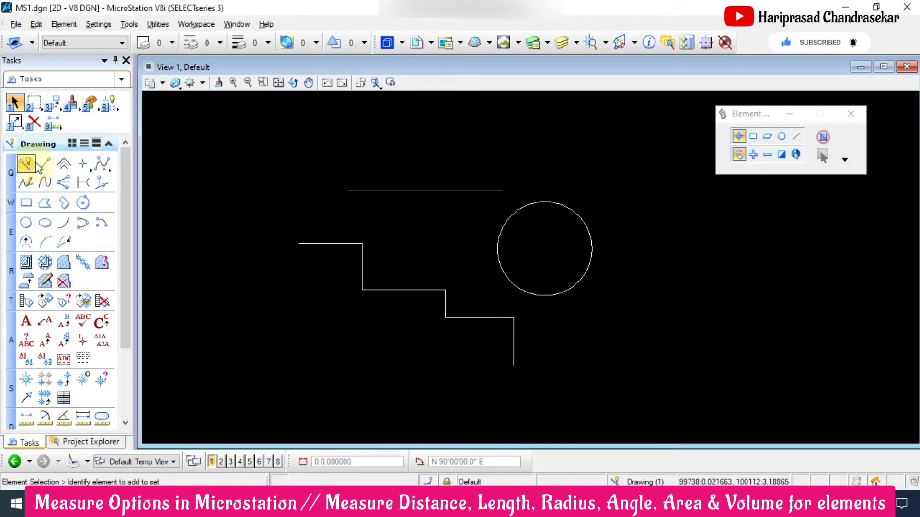
click(25, 164)
click(244, 137)
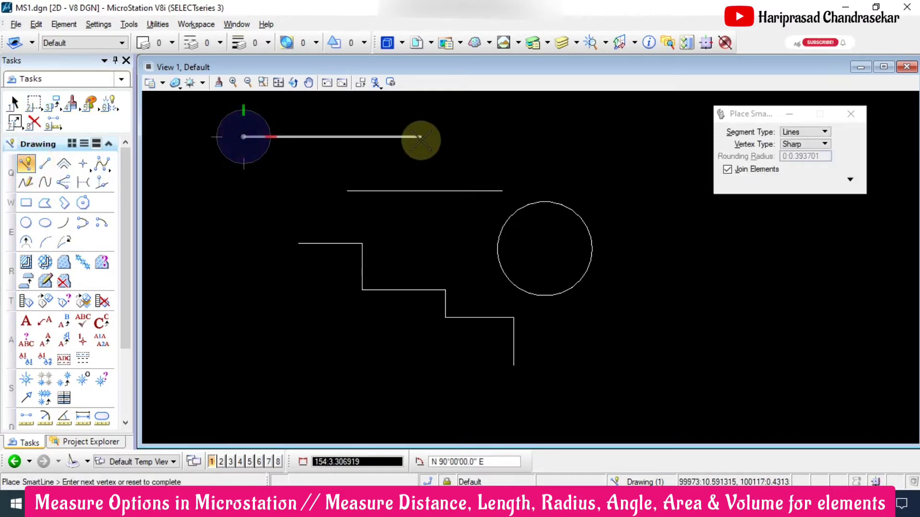
click(444, 107)
right_click(440, 139)
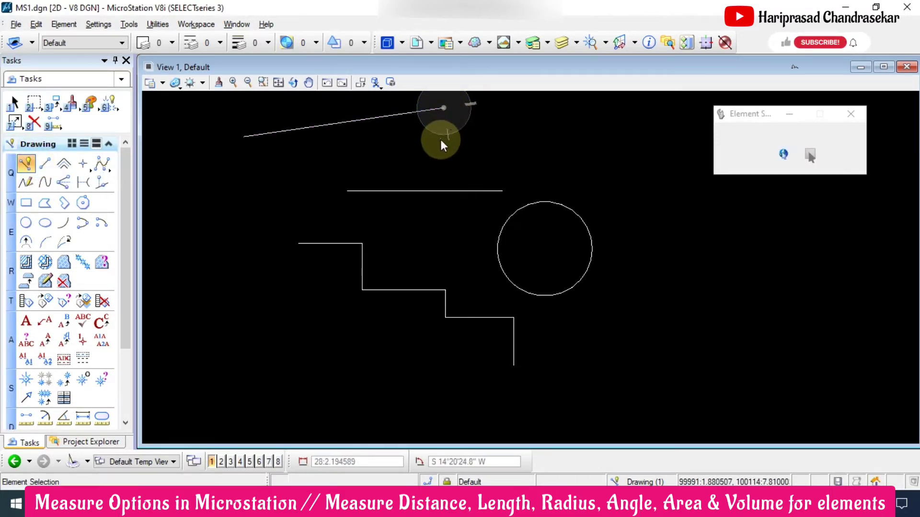
scroll(52, 382, down, 3)
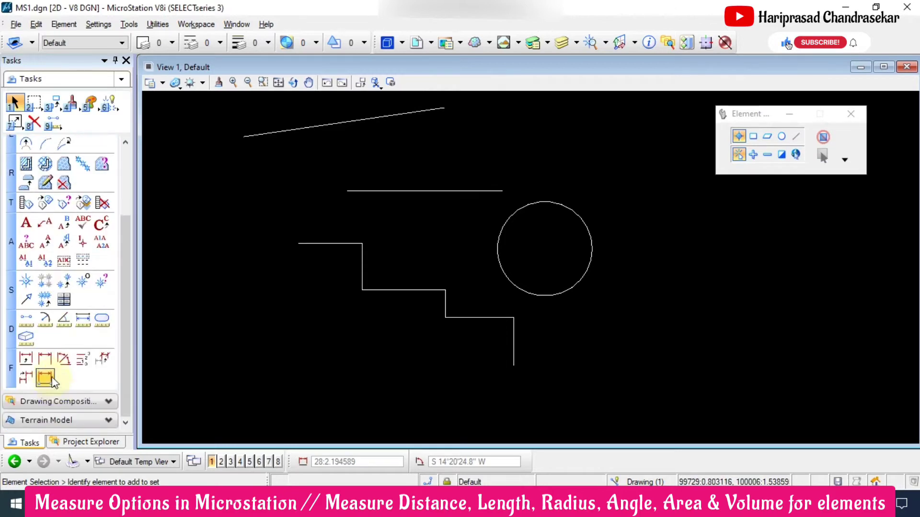
Measure perpendicular distance from the horizontal line to the sloped line: 67ft 4.553127in
click(26, 318)
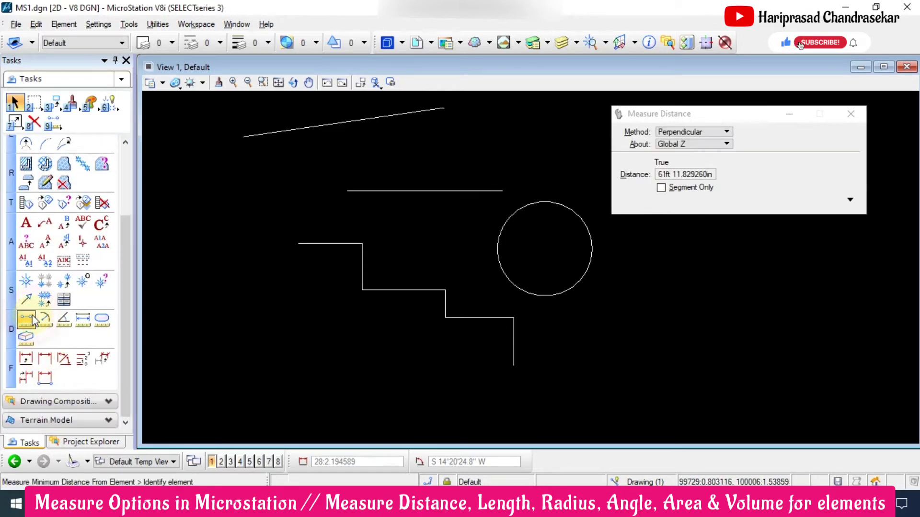
click(697, 135)
click(689, 192)
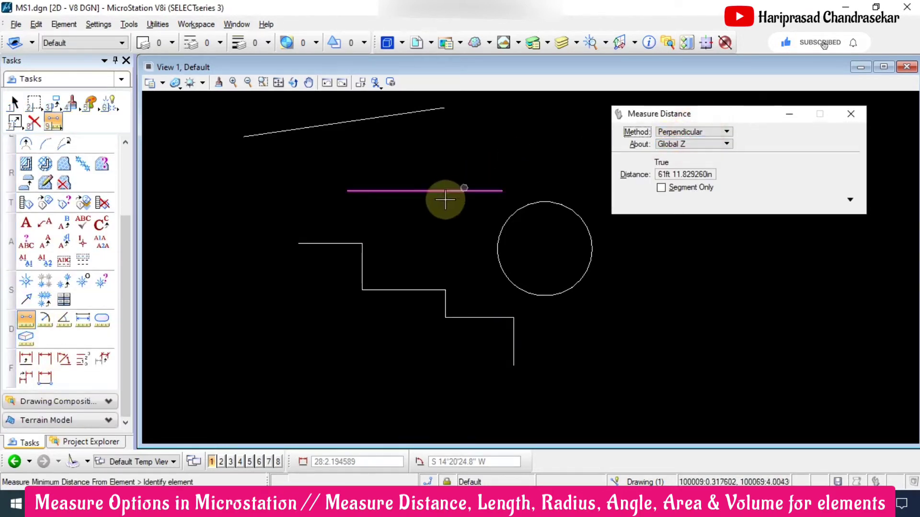
click(397, 190)
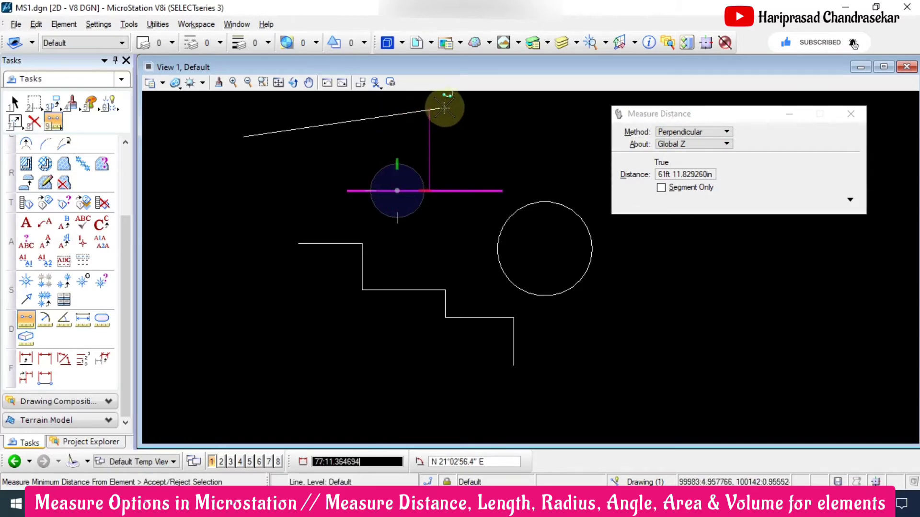
click(397, 114)
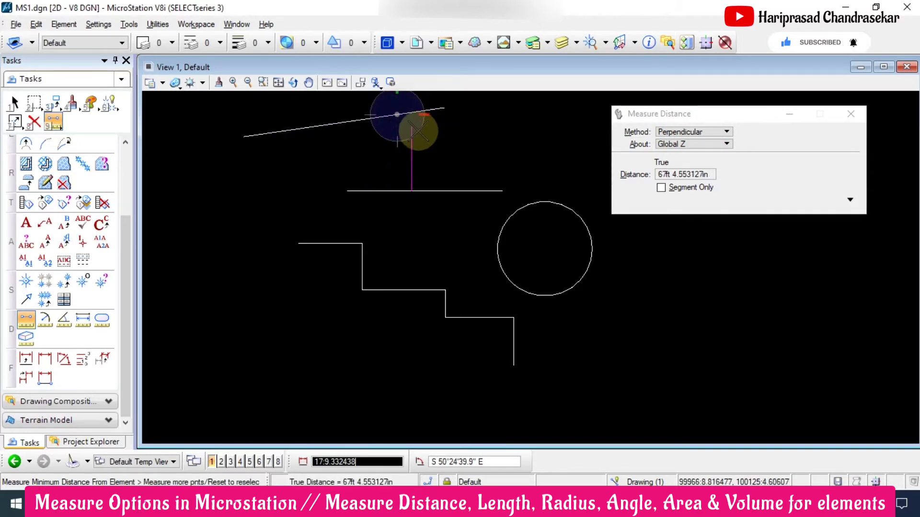
scroll(417, 123, up, 5)
scroll(425, 119, down, 7)
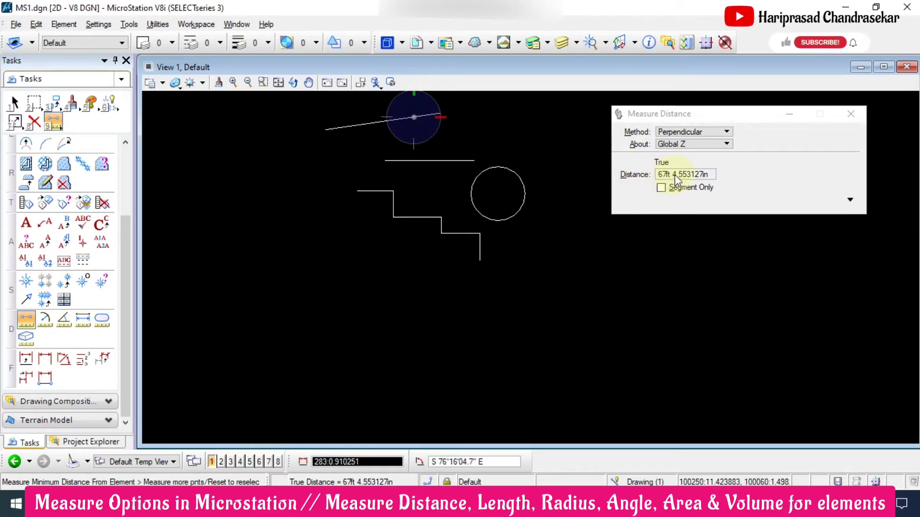
Measure perpendicular distance from the sloped line down to the horizontal line: 70ft 1.629386in
right_click(456, 128)
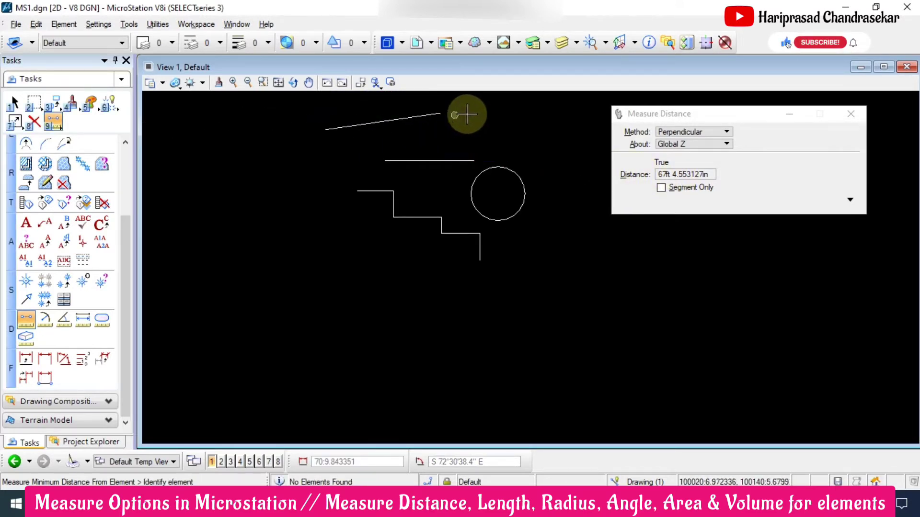
click(431, 115)
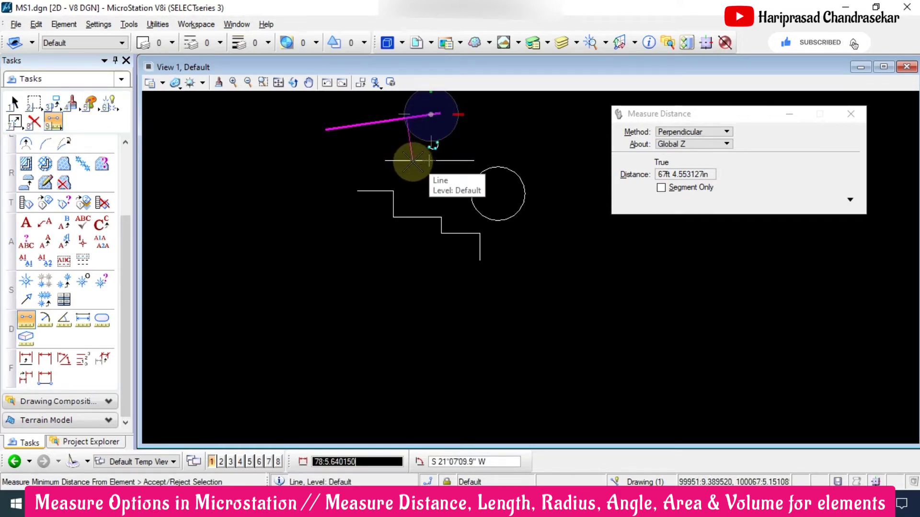
scroll(431, 156, up, 1)
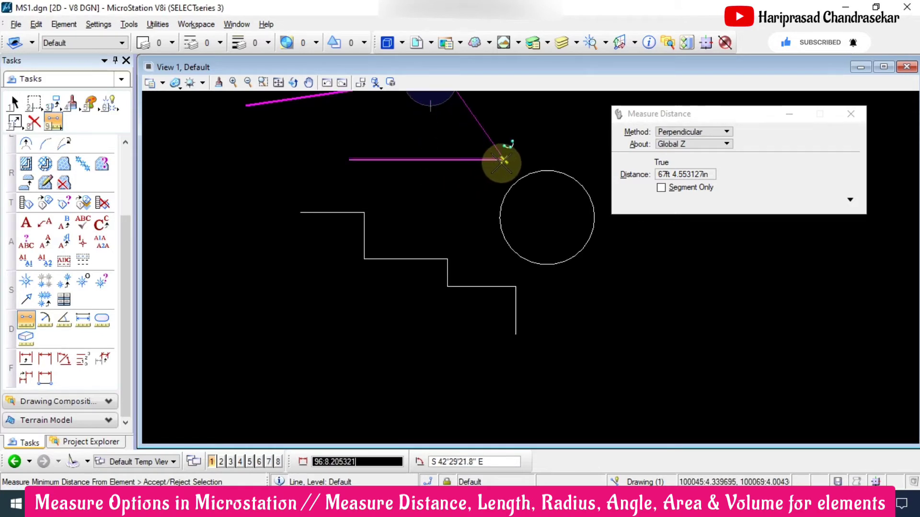
click(433, 161)
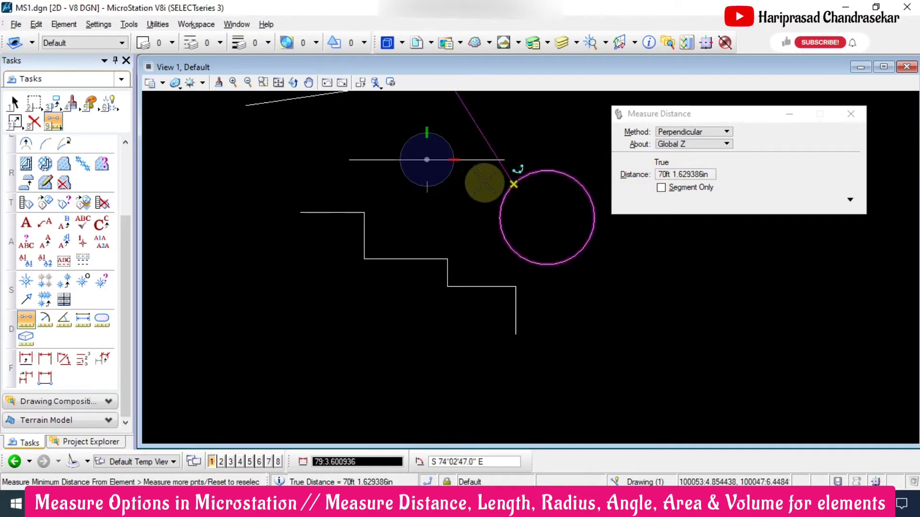
scroll(482, 180, down, 2)
scroll(479, 163, up, 4)
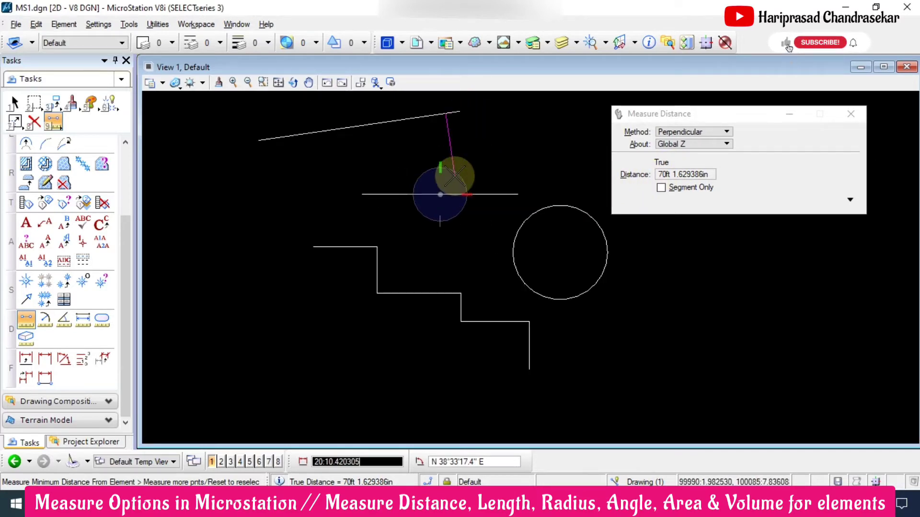
key(Escape)
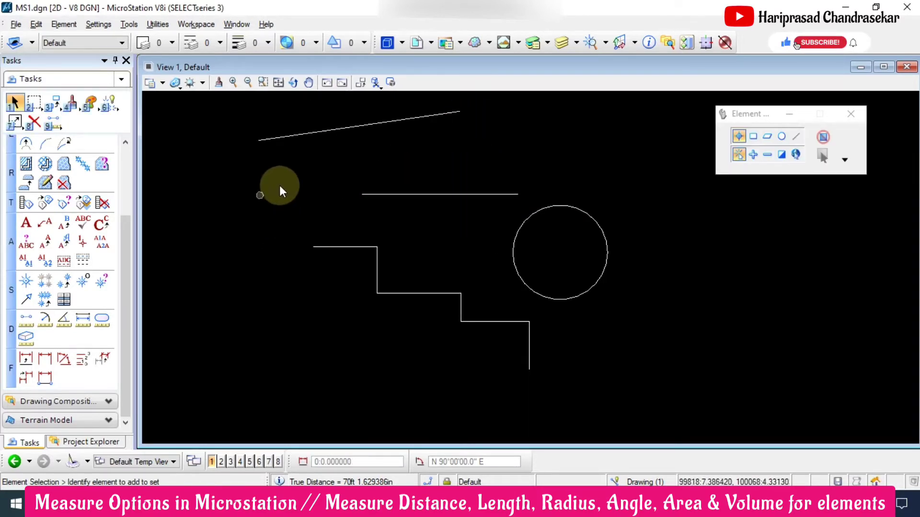
Use Minimum Between on the horizontal and sloped lines, reading 60ft 3.850312in
click(26, 320)
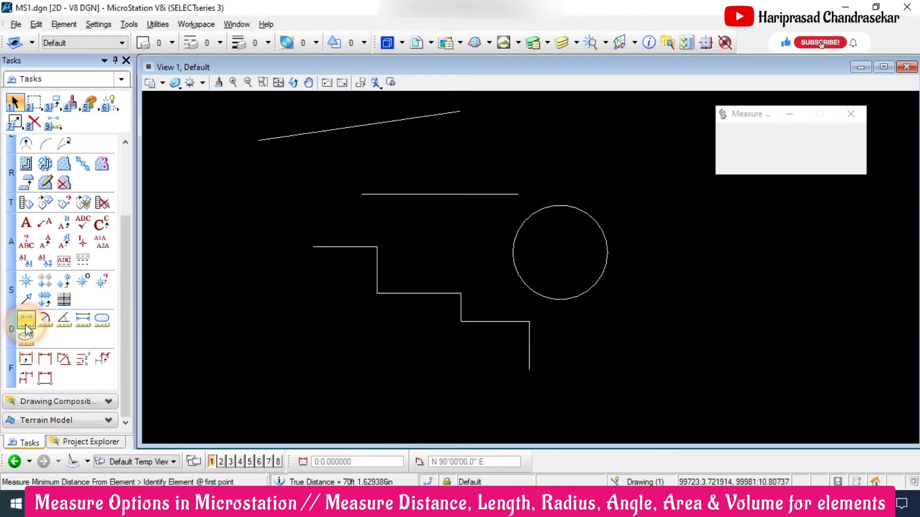
click(676, 133)
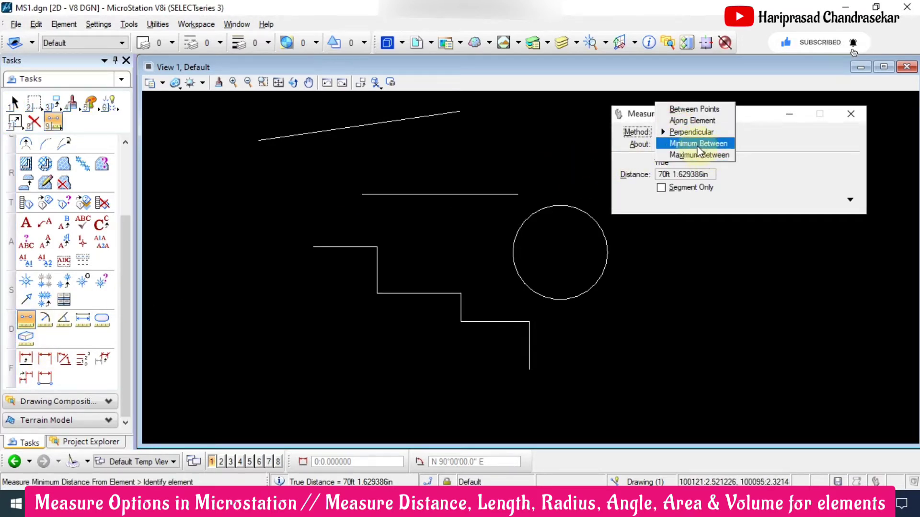
click(695, 143)
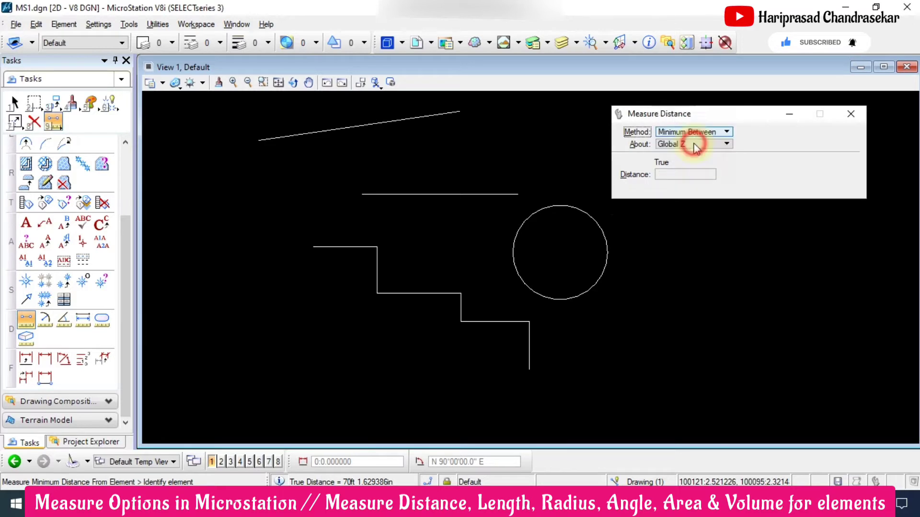
click(408, 193)
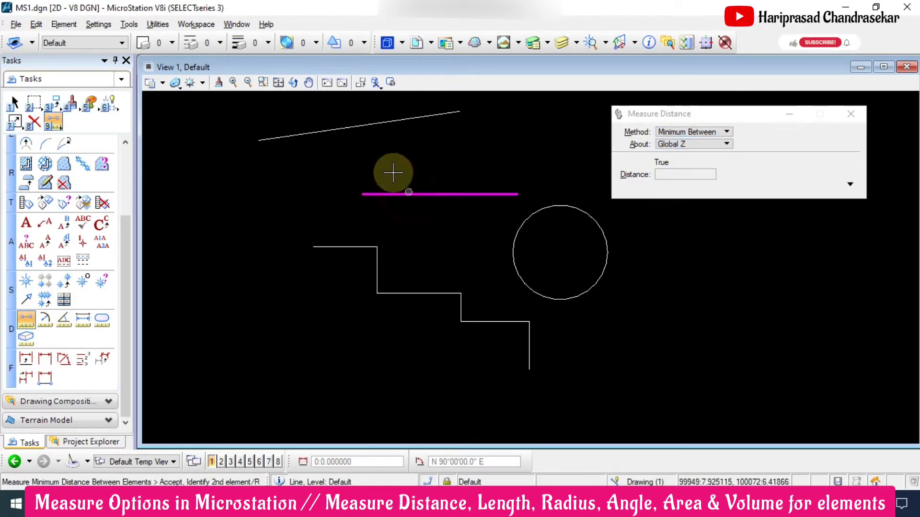
click(380, 122)
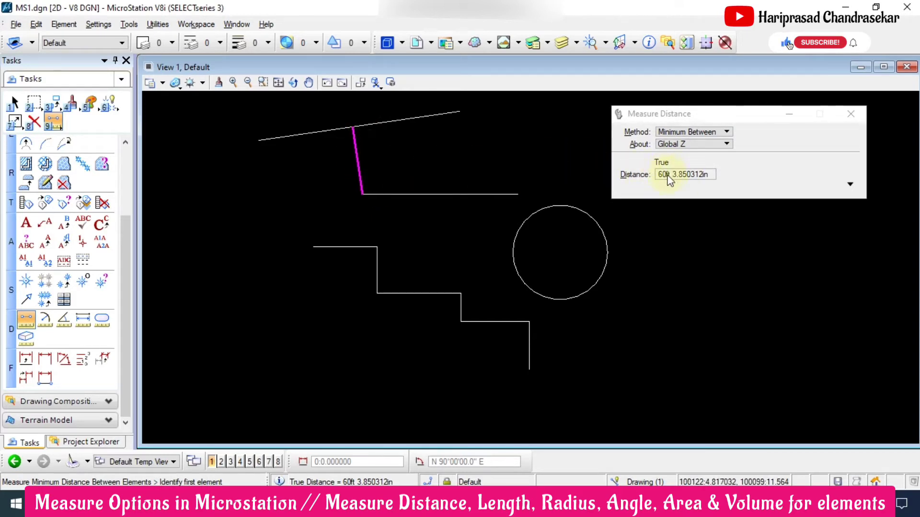
click(693, 130)
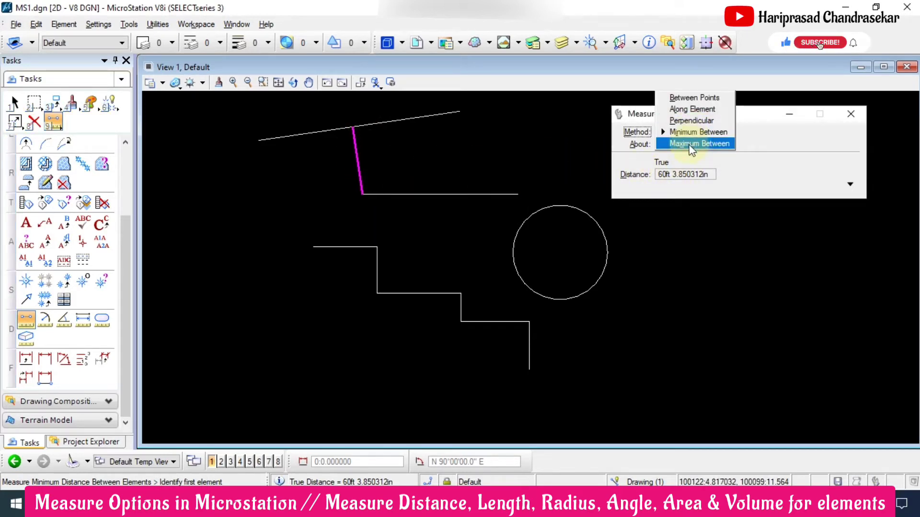
Measure Maximum Between the horizontal and sloped lines (232ft 5.856178in), then restore Between Points
click(659, 146)
click(492, 194)
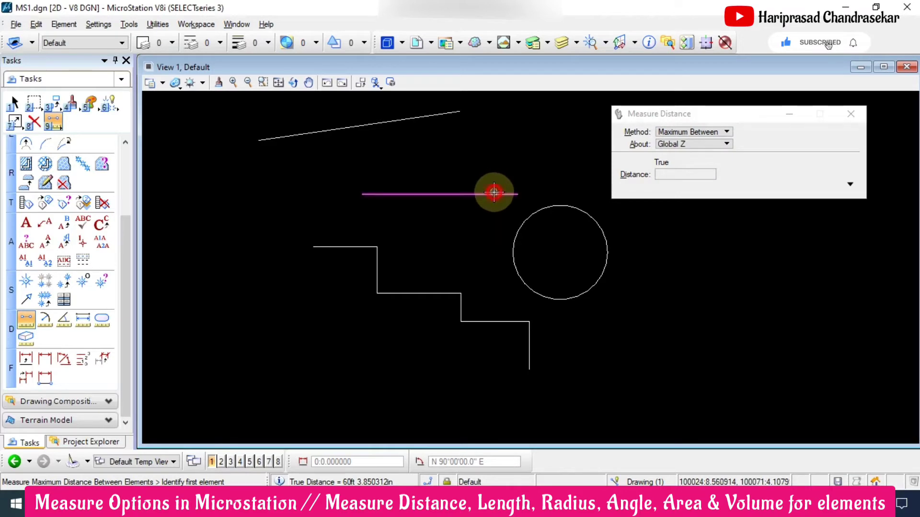
click(436, 112)
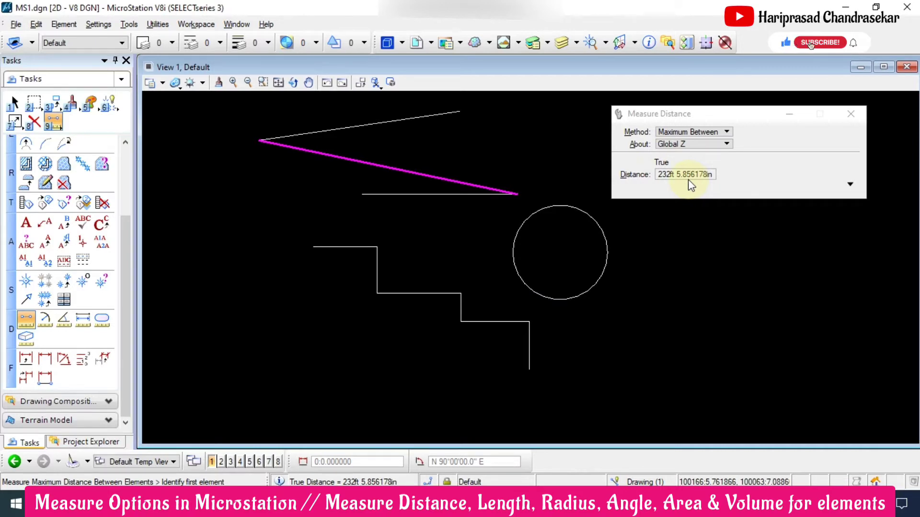
click(568, 210)
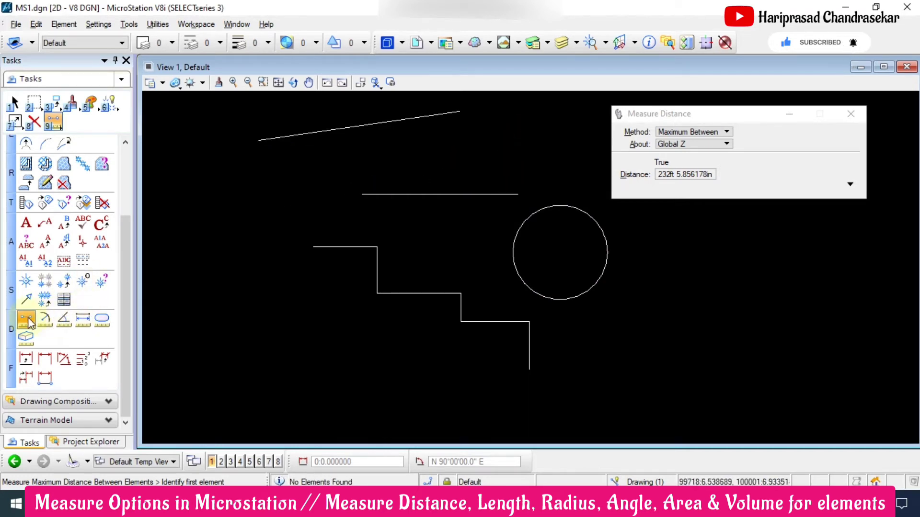
click(699, 134)
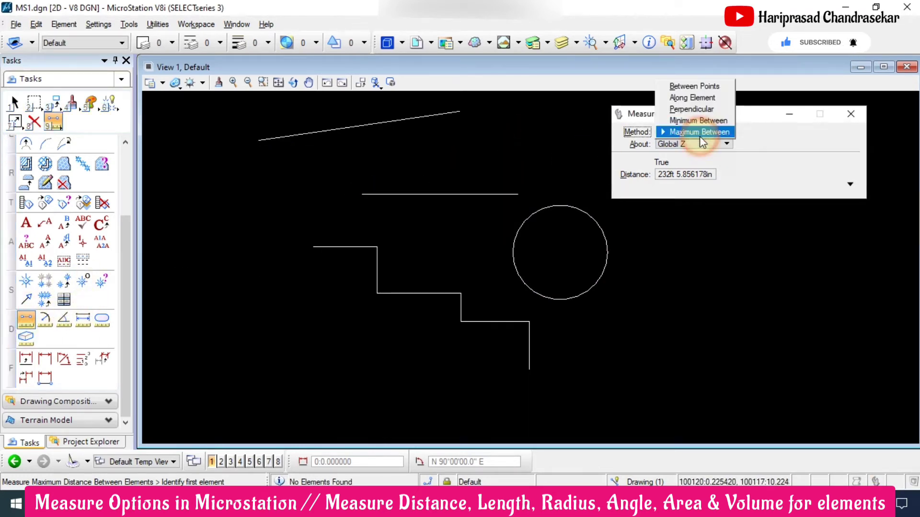
click(694, 87)
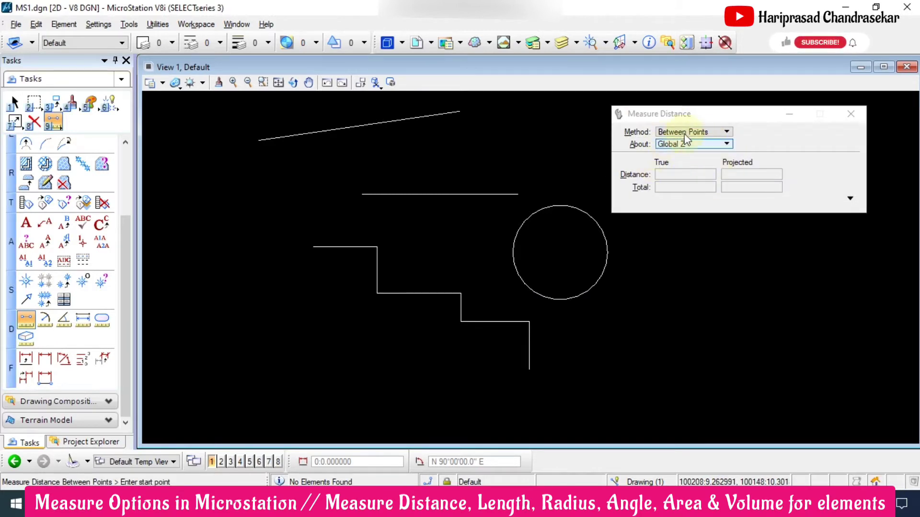
Pick the circle with Measure Radius: radius 41ft 8.353221in, diameter 83ft 4.706443in
click(47, 322)
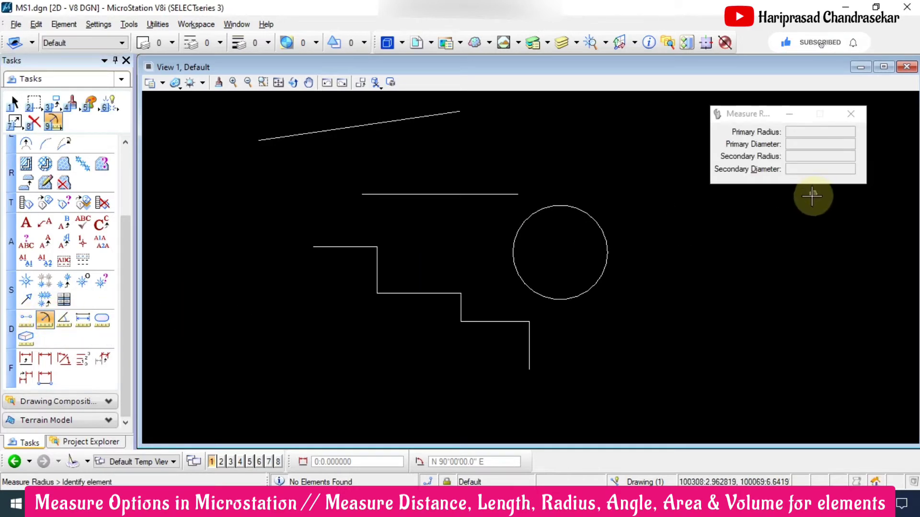
click(580, 211)
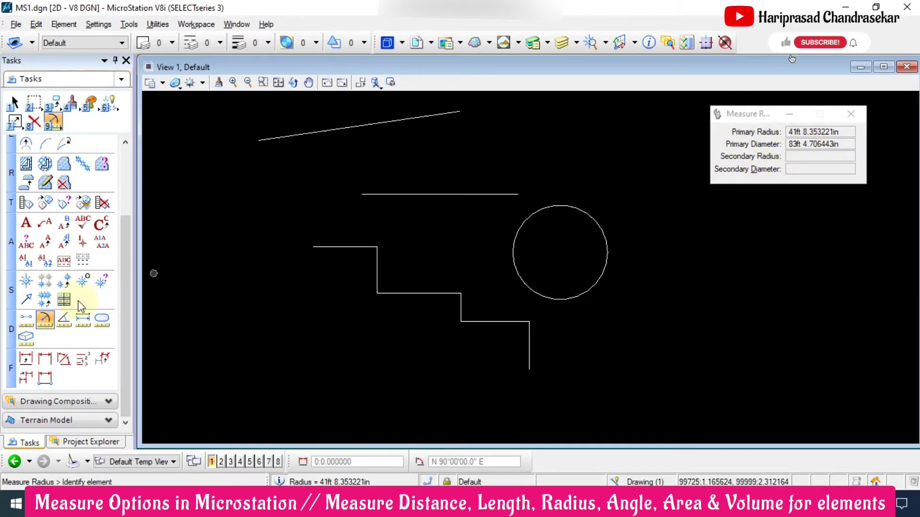
Draw an ellipse by center right of the circle and measure its radii: 69ft 6.439389in and 29ft 0.146727in
scroll(70, 235, up, 3)
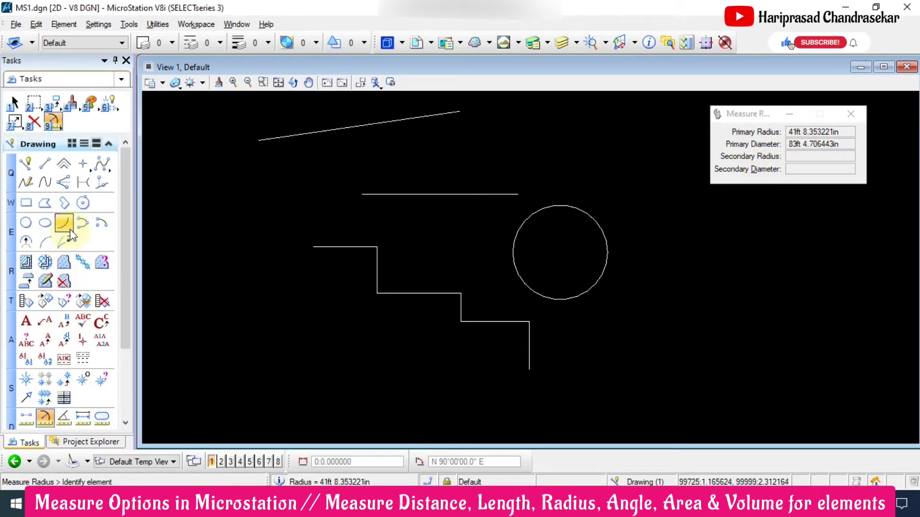
click(45, 222)
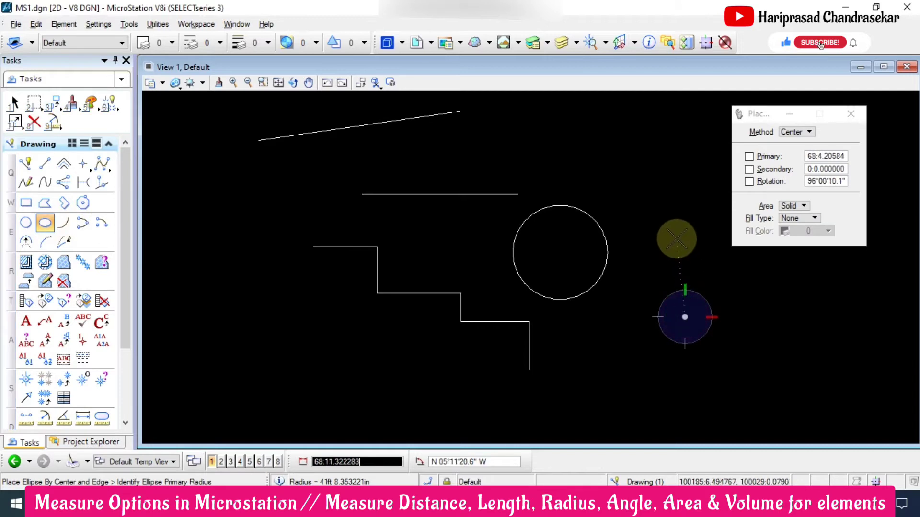
click(676, 238)
click(712, 283)
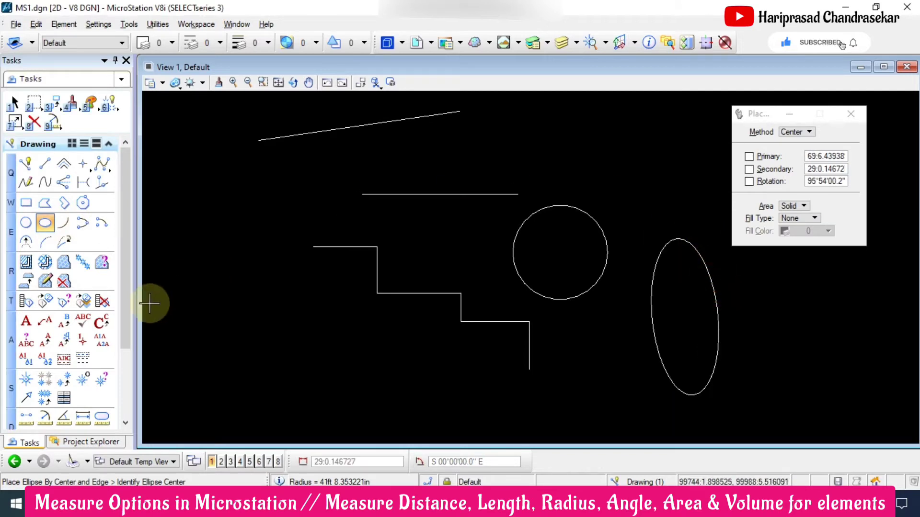
click(45, 417)
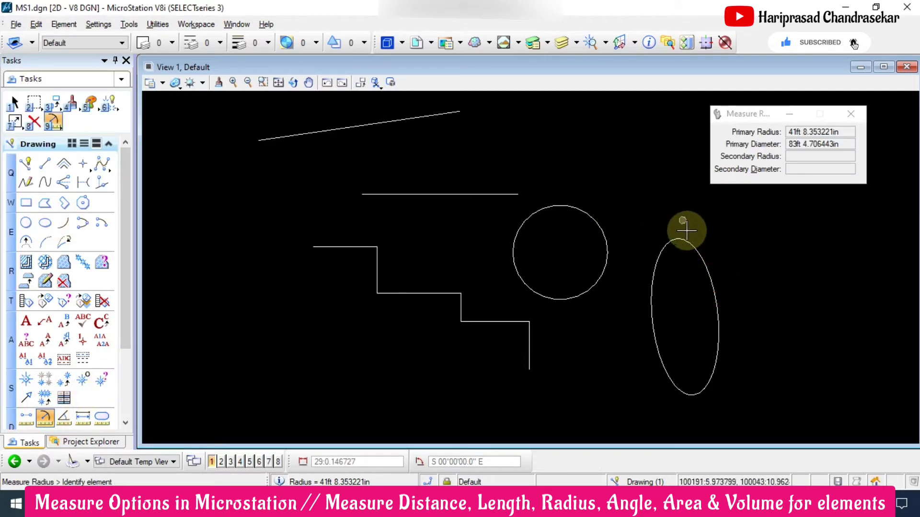
click(697, 246)
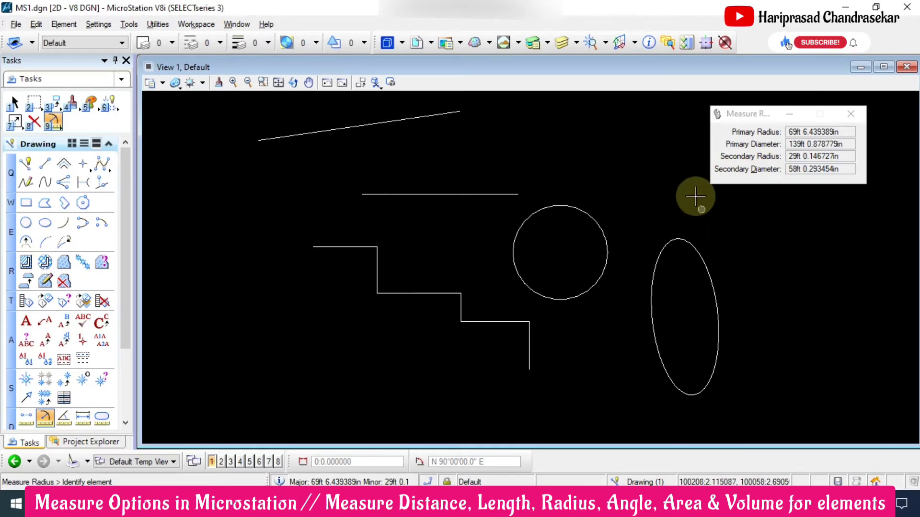
Measure the angle between the upper sloped line and the horizontal line: 08°16'26.5"
click(63, 417)
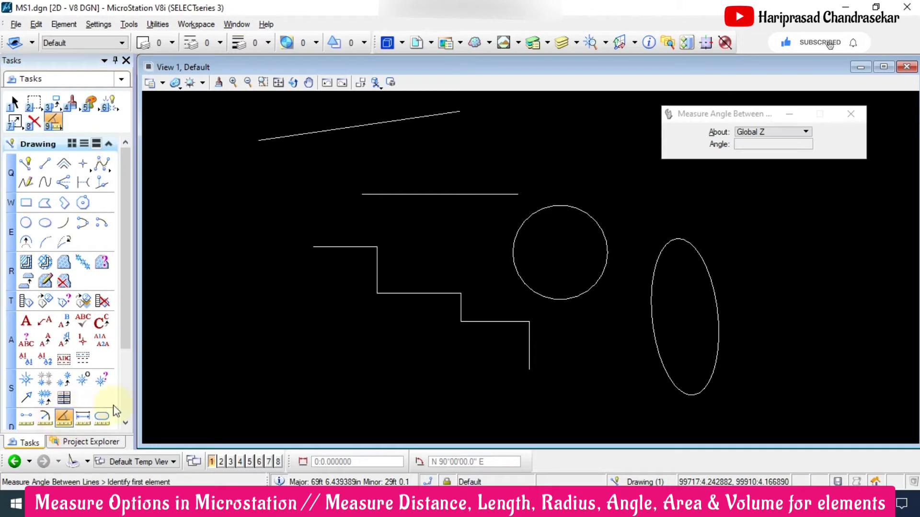
click(422, 116)
click(440, 194)
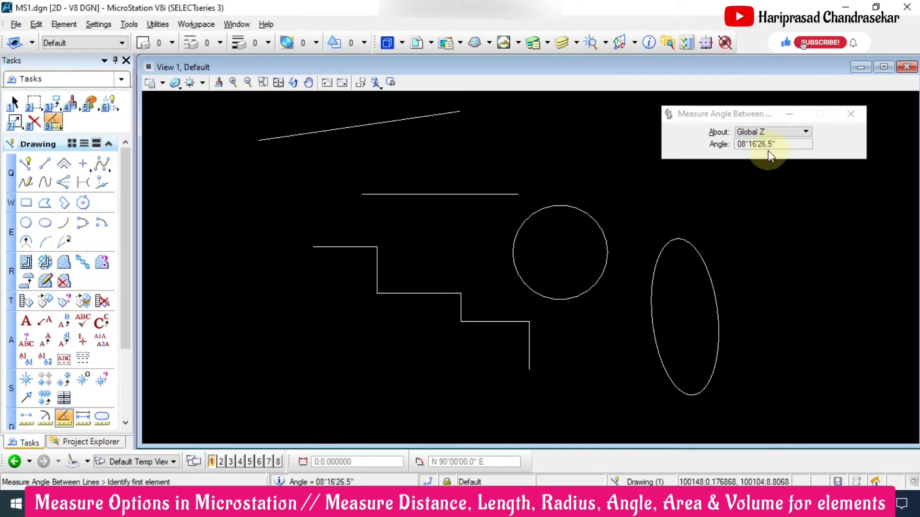
Measure the stepped line string's corner angle, which reads 90°00'00"
click(377, 264)
click(409, 293)
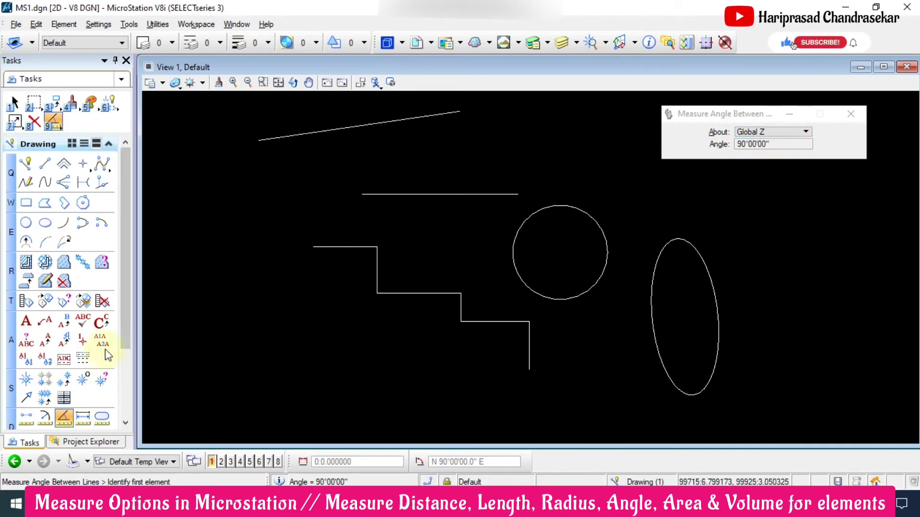
scroll(126, 341, down, 3)
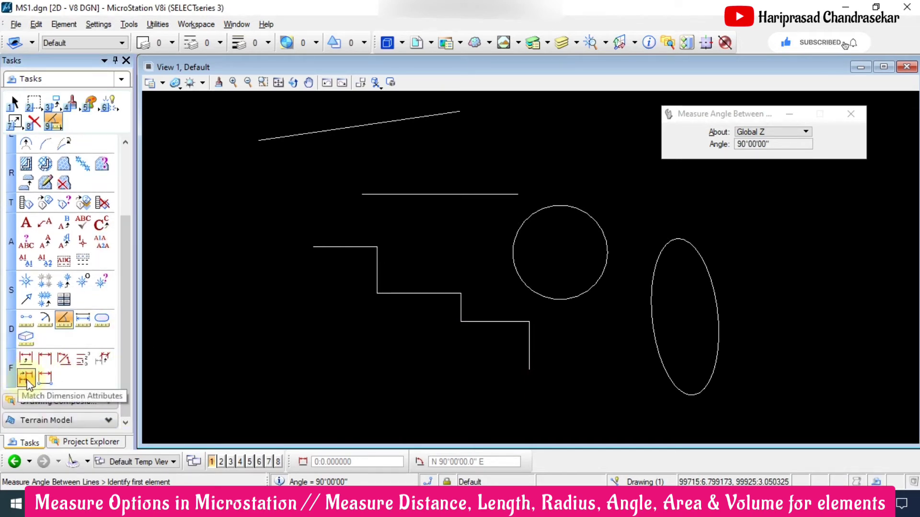
Measure lengths: horizontal line 136ft 4.869824in, line string 297ft 4.149276in, sloped line 178ft 2.033881in
click(85, 318)
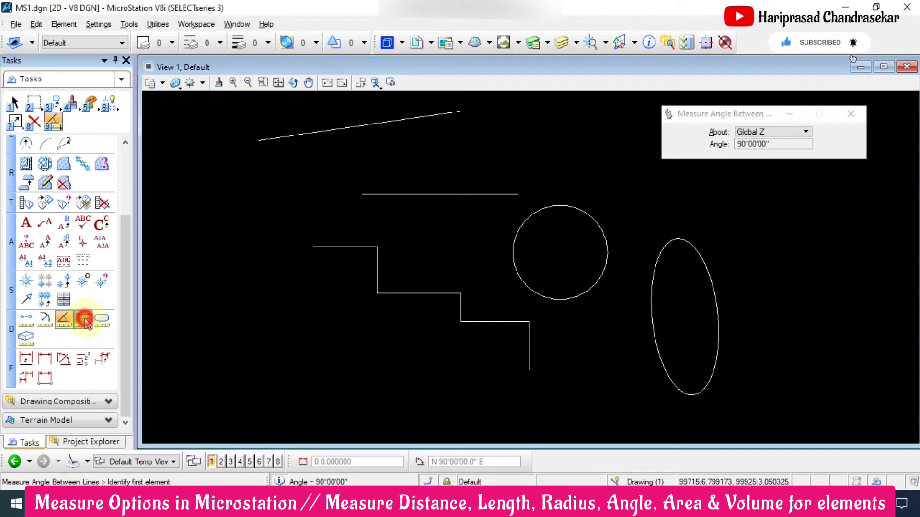
click(404, 193)
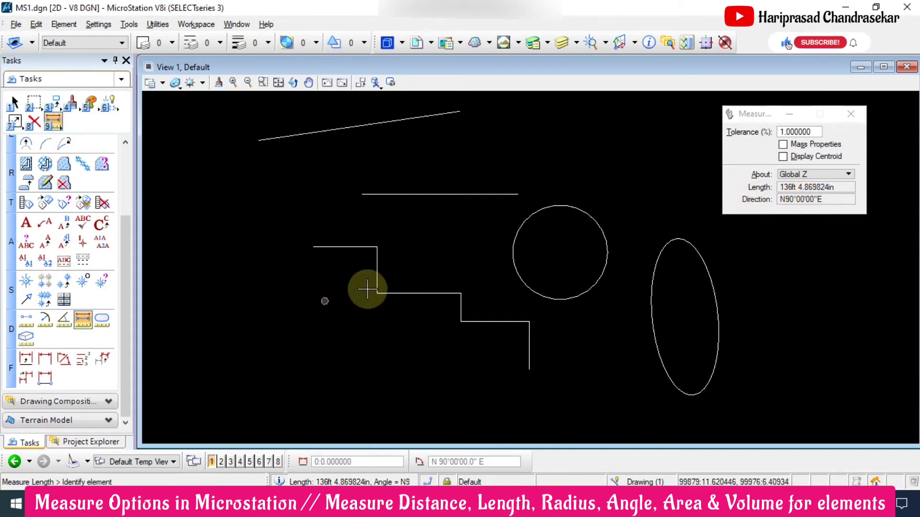
click(378, 268)
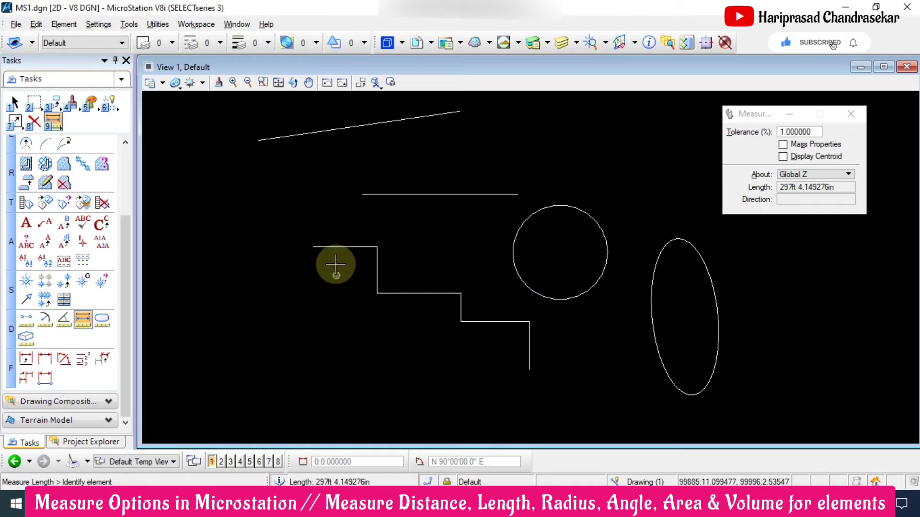
click(374, 139)
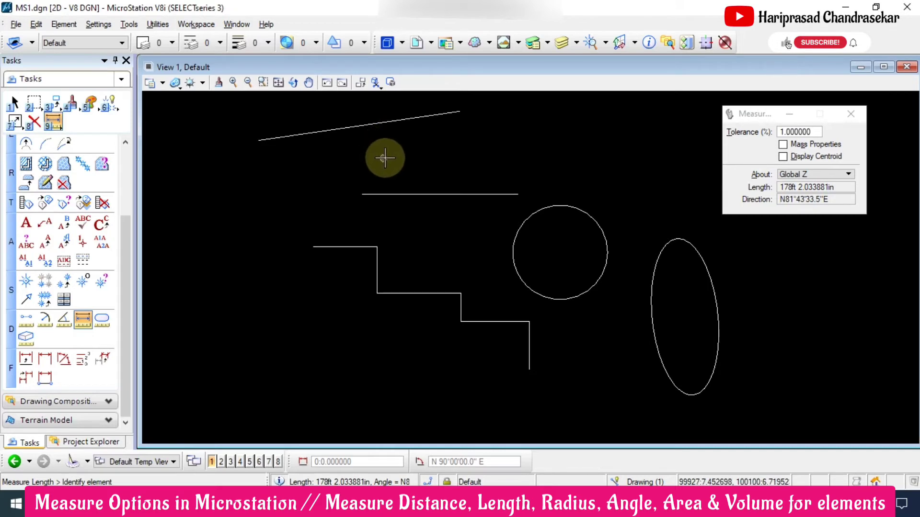
Measure the ellipse's area as 6337.887 Sq. ft and switch the perimeter unit to Meters
click(103, 320)
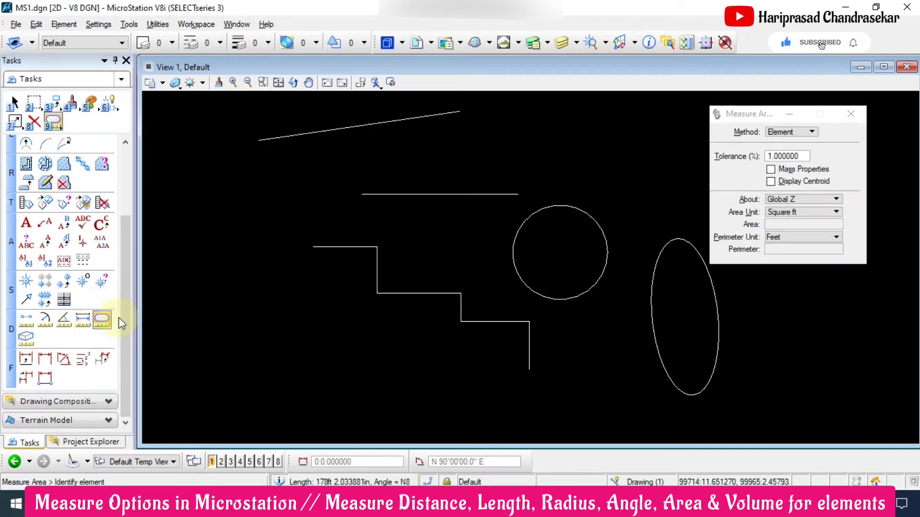
click(677, 238)
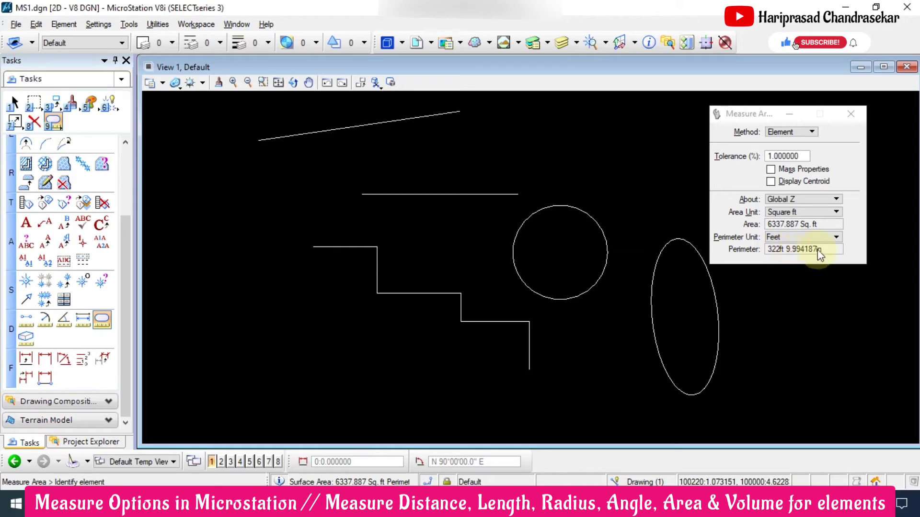
click(797, 237)
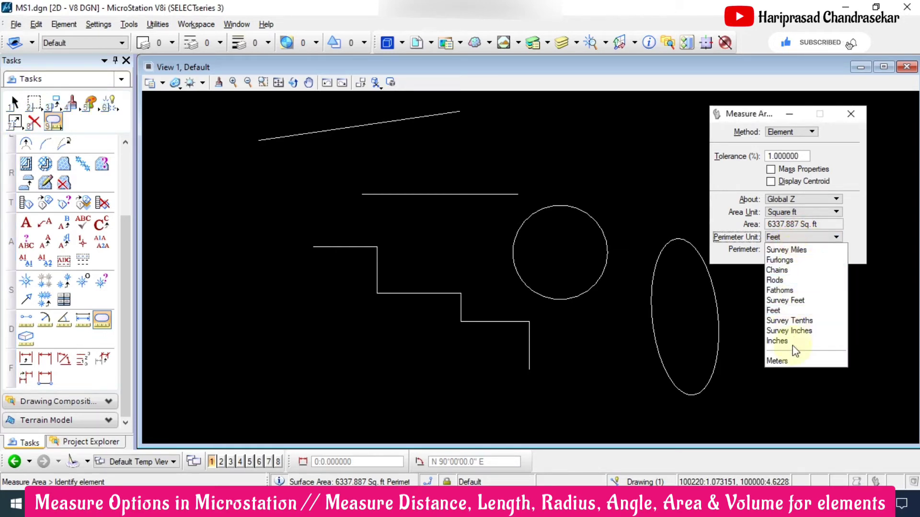
click(784, 361)
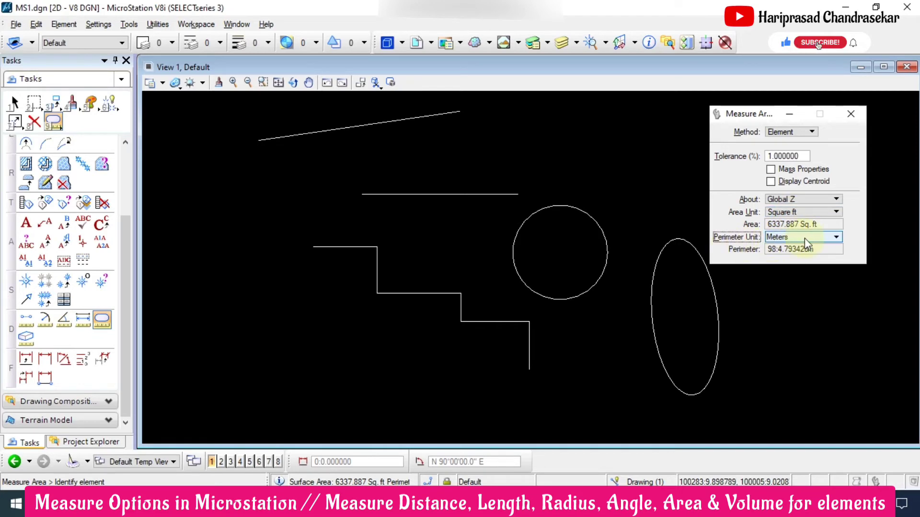
Set Area Unit to Acre (International), giving 0.1455, and Perimeter Unit to Chains, giving 4:10.696764ch
click(792, 211)
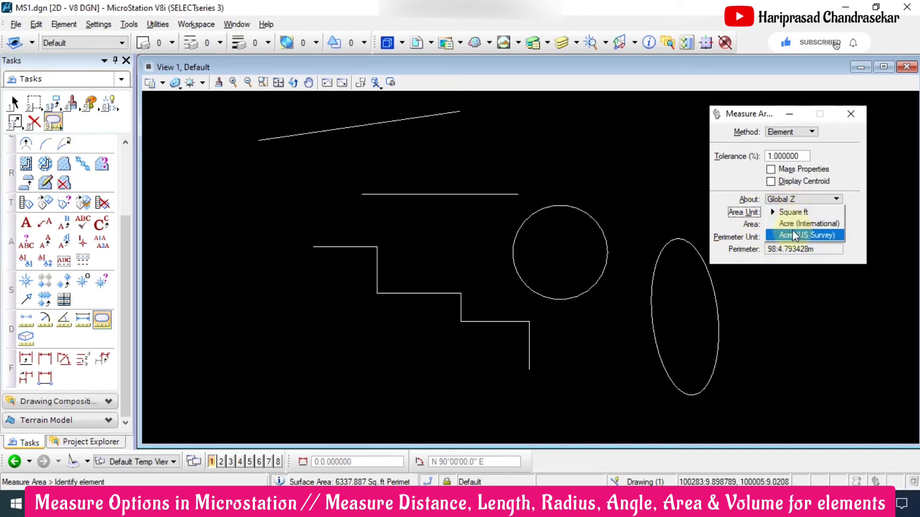
click(793, 224)
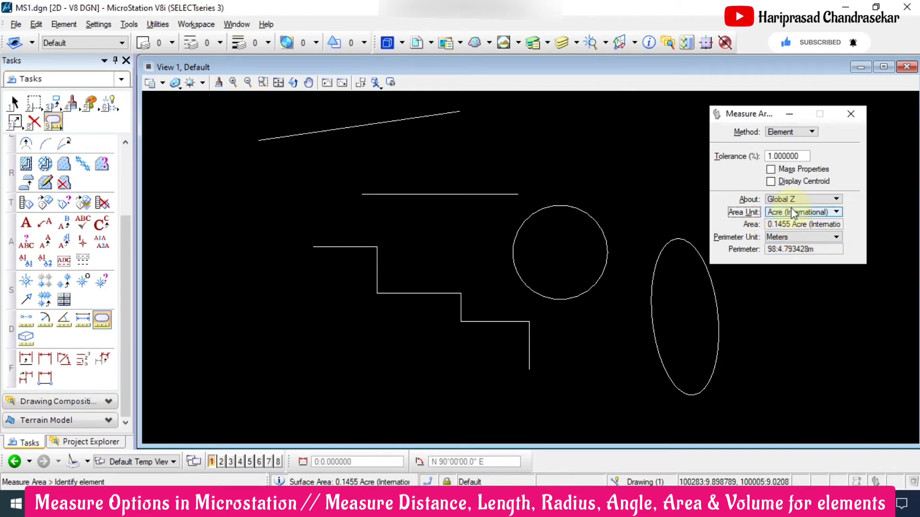
click(792, 212)
click(800, 213)
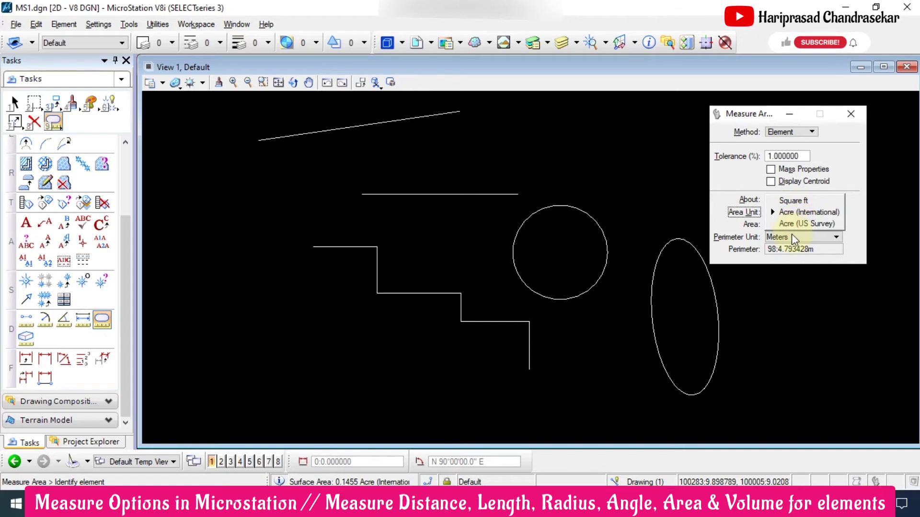
click(791, 234)
click(859, 245)
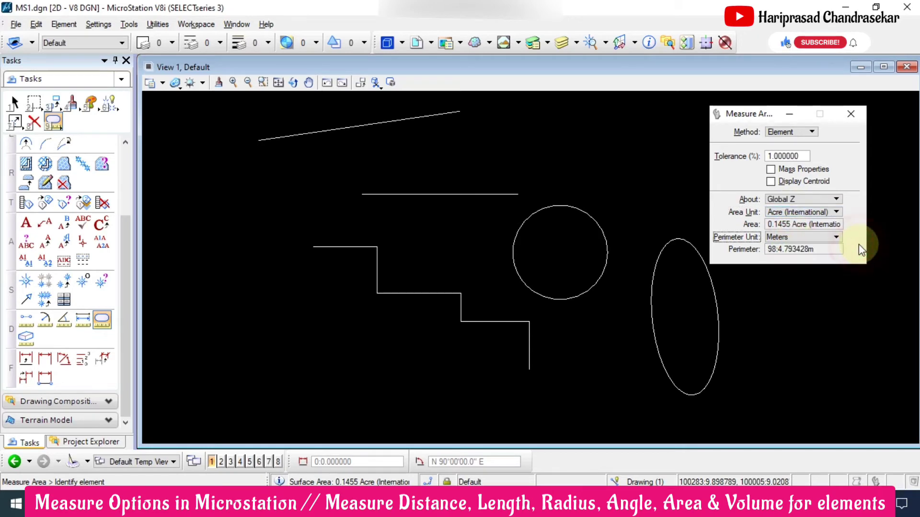
click(836, 237)
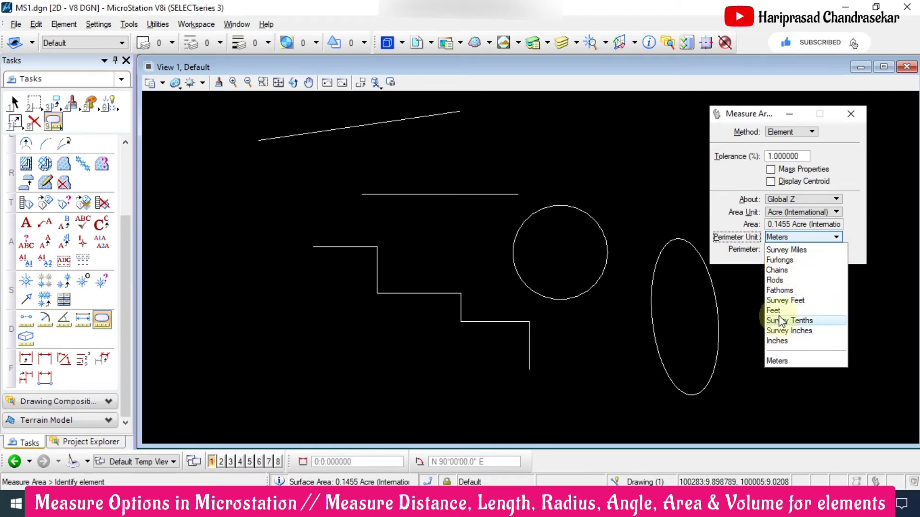
click(778, 270)
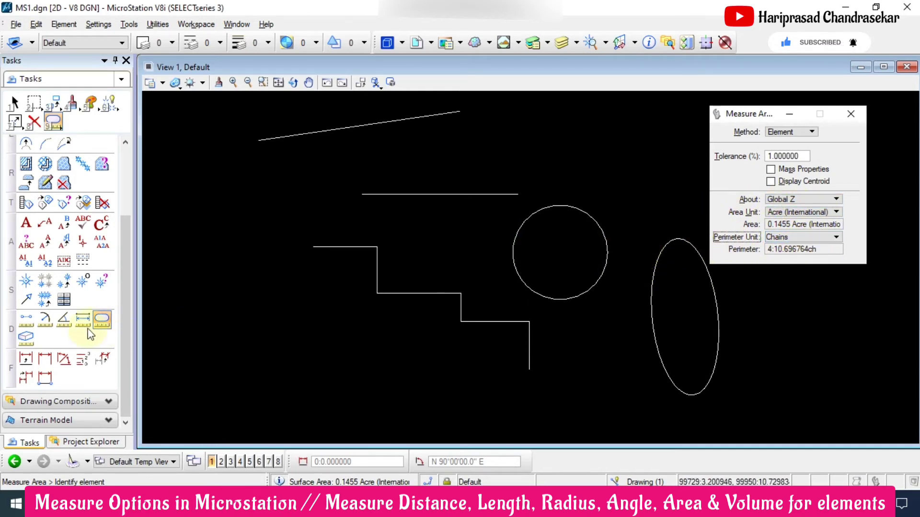
Try Measure Volume on the 2D circle, which is rejected as an invalid element
click(23, 340)
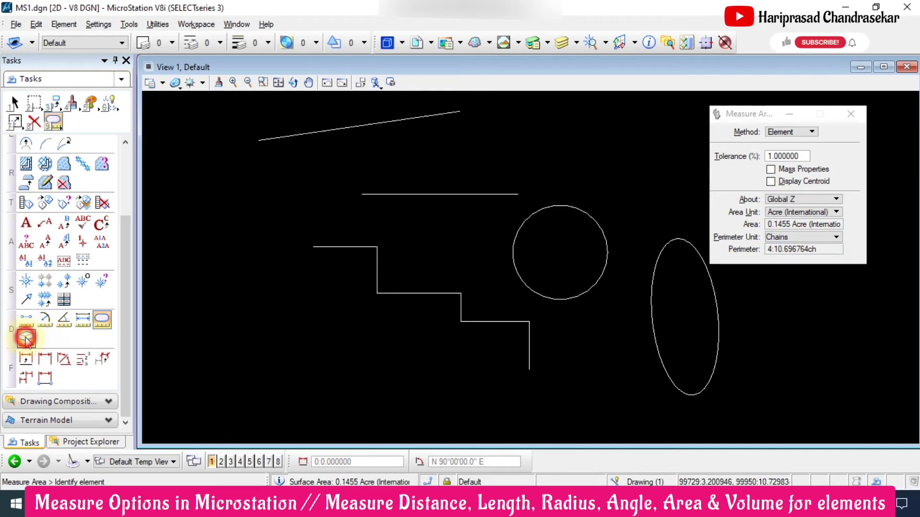
click(589, 218)
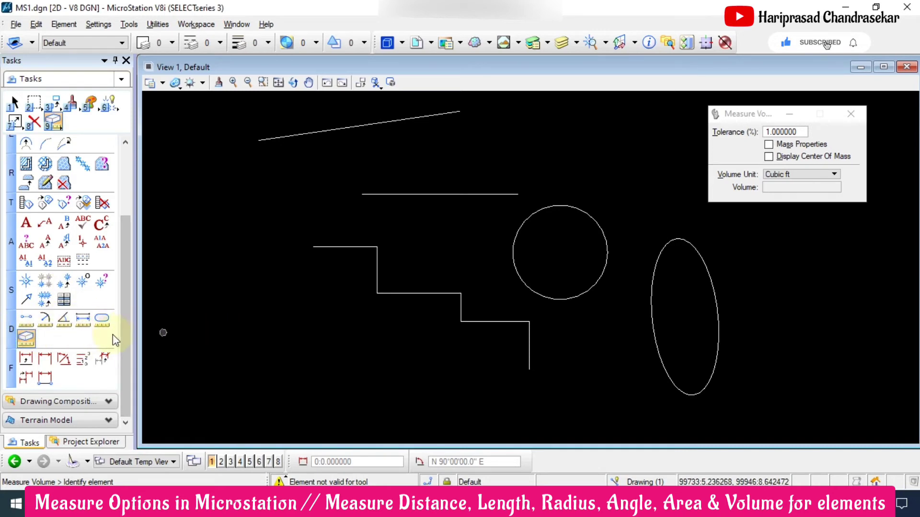
Float the Measure tool group as a separate toolbox, move it aside, then close it
right_click(61, 337)
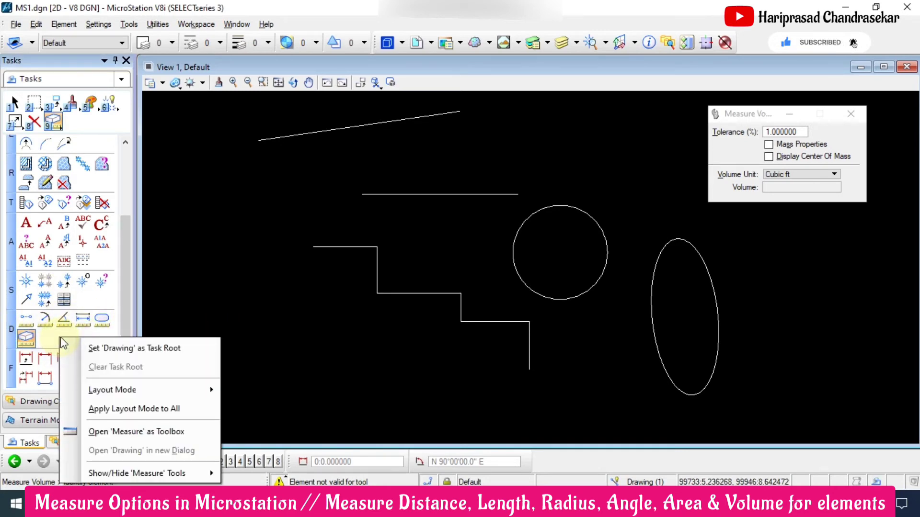
click(108, 435)
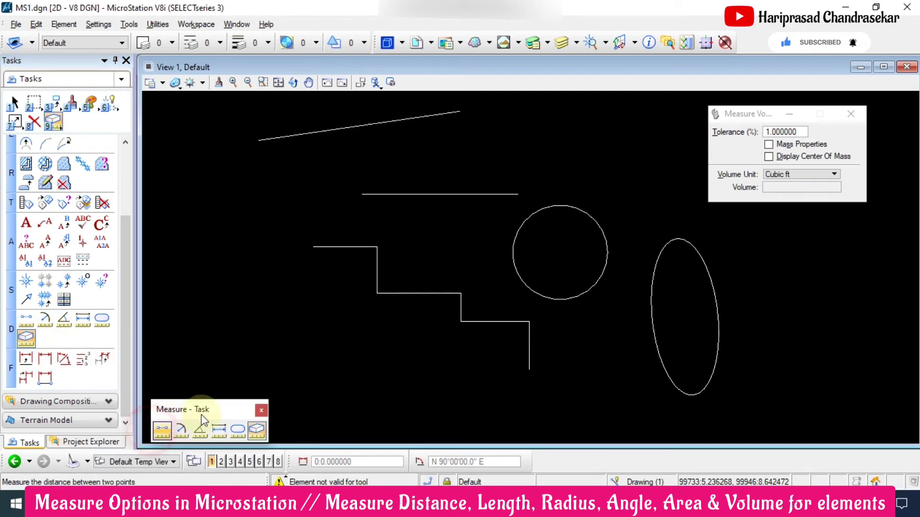
drag(226, 414, 584, 128)
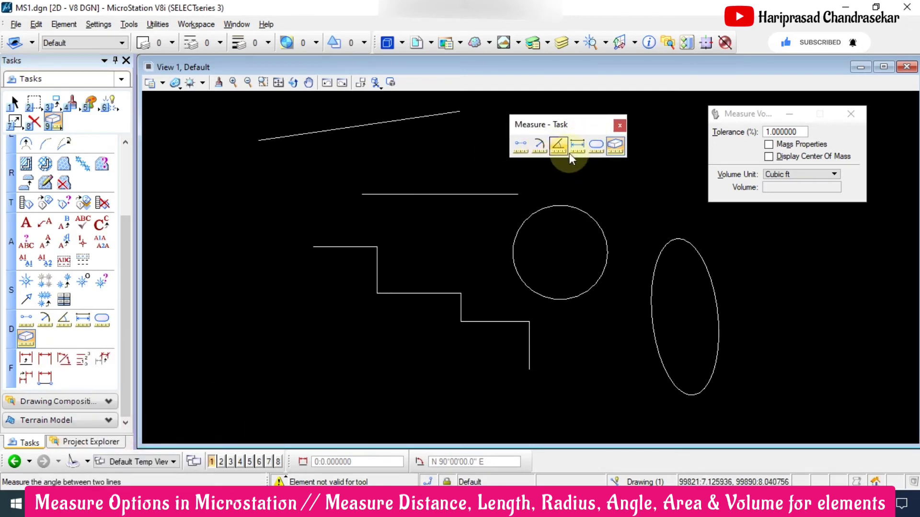
click(620, 126)
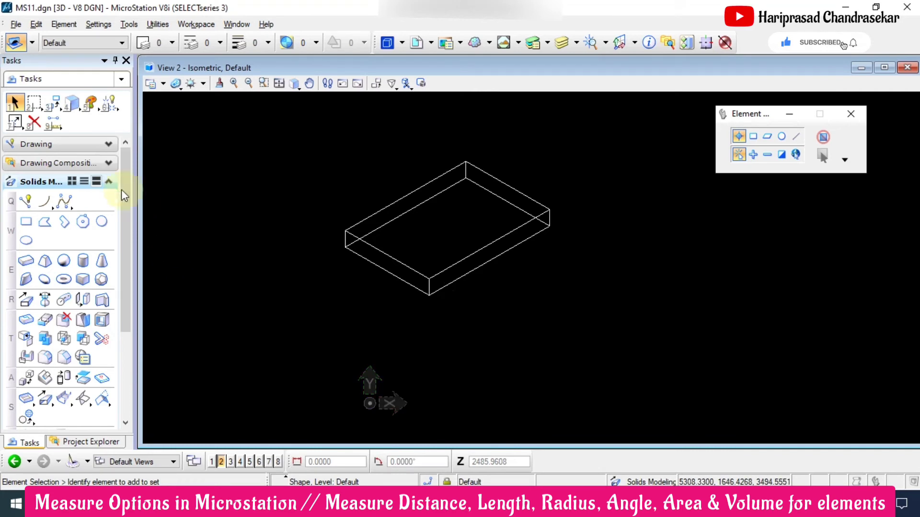
Measure the slab solid's volume with Measure Volume: 218210053.2038 Cu. mm
click(109, 181)
click(109, 144)
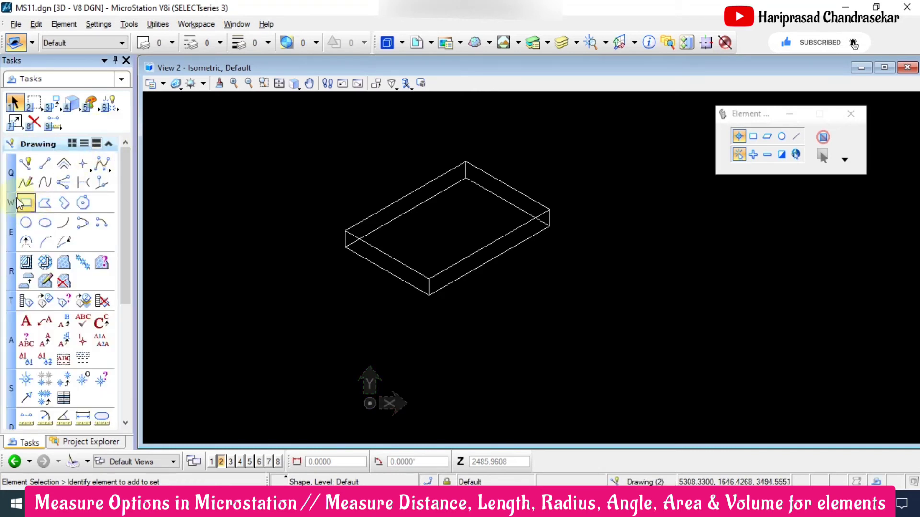
scroll(57, 317, down, 5)
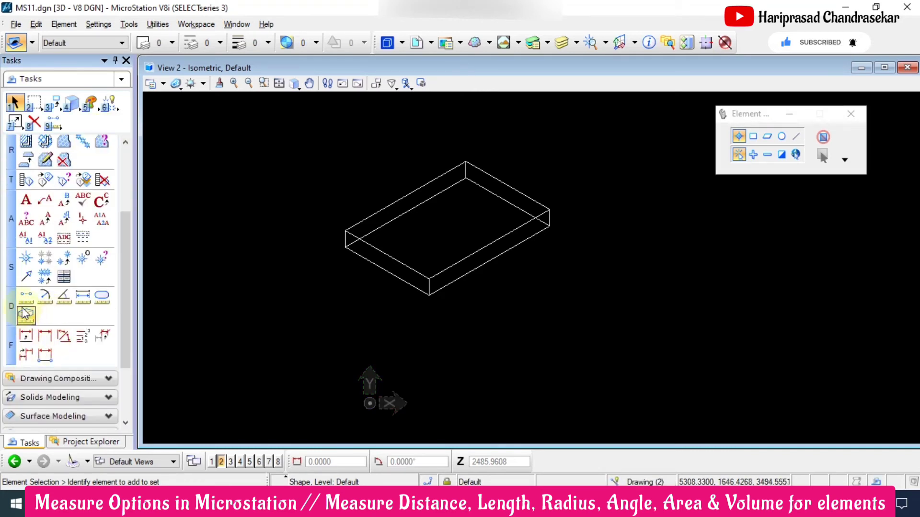
drag(25, 314, 33, 320)
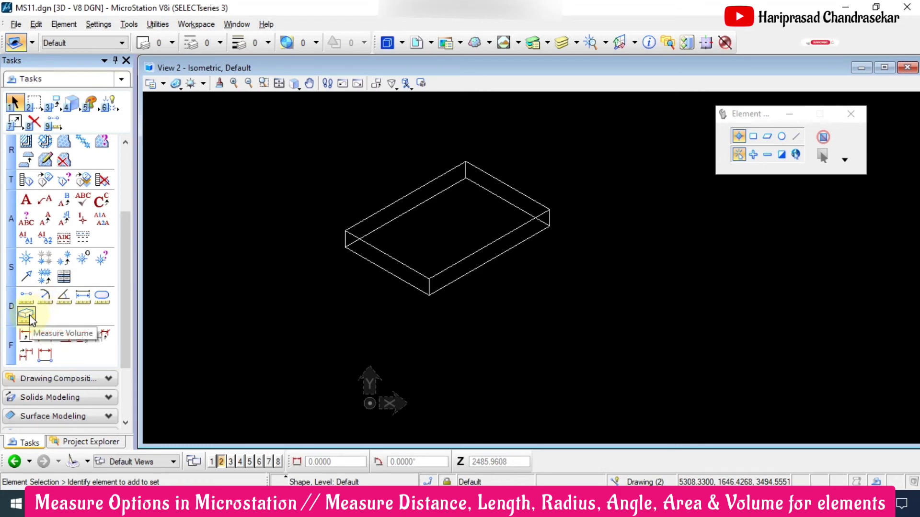
click(29, 316)
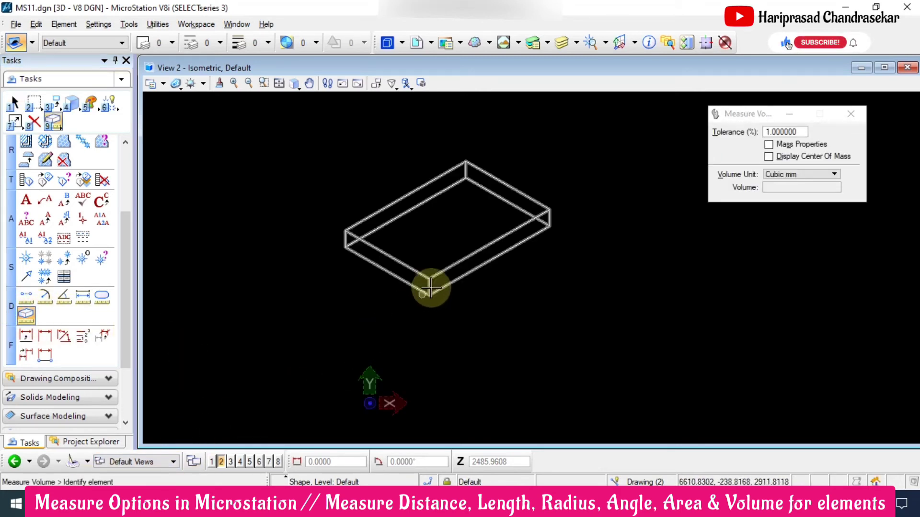
click(473, 254)
click(481, 273)
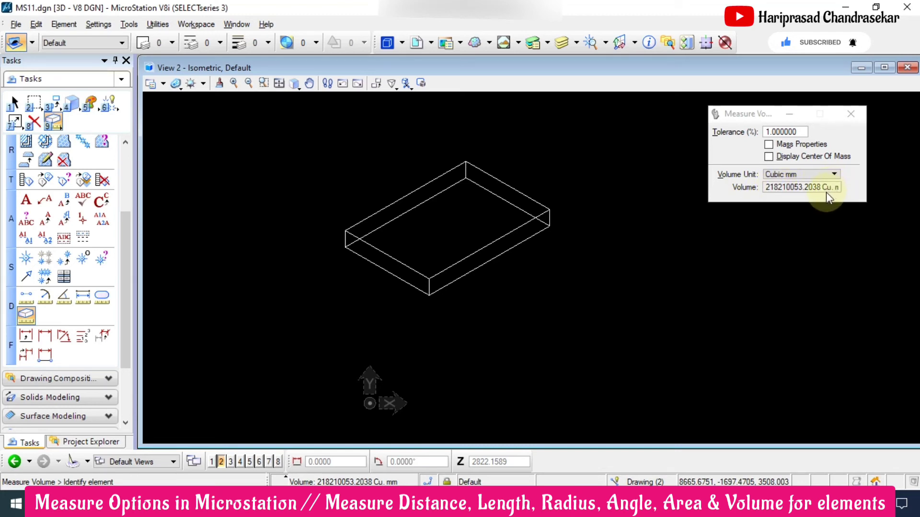
Change the Volume Unit from Cubic mm to Cubic m, giving 0.2182 Cubic m
click(826, 174)
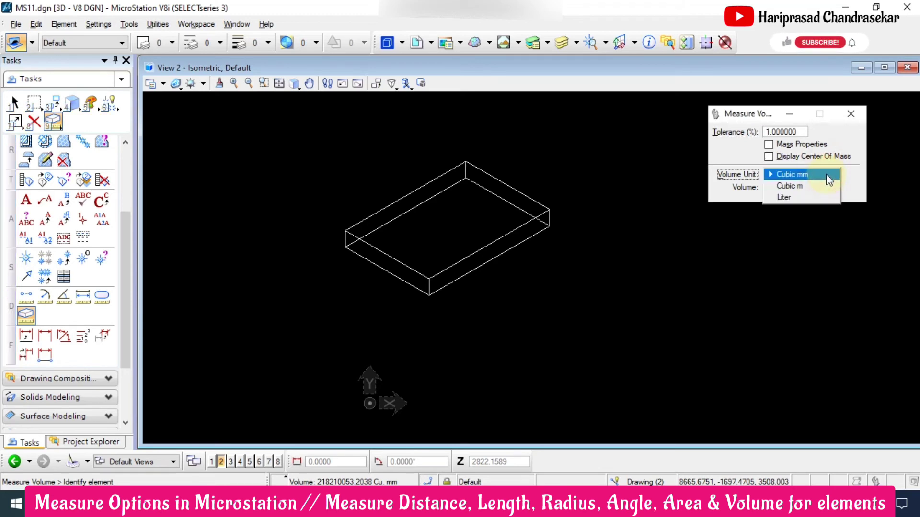
click(790, 186)
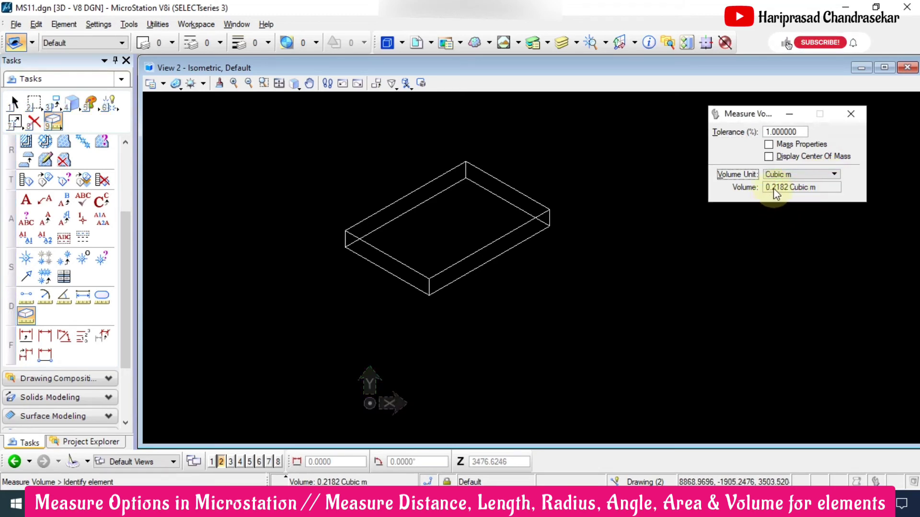
click(799, 173)
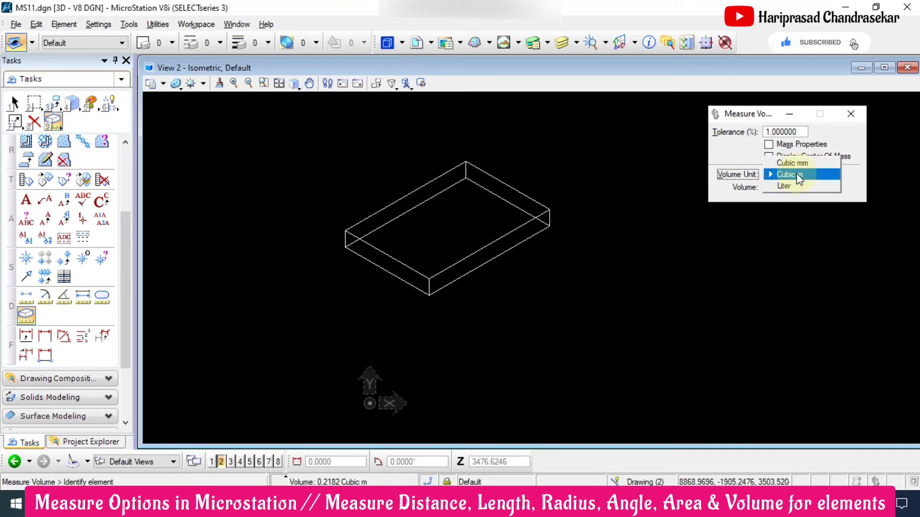
click(843, 177)
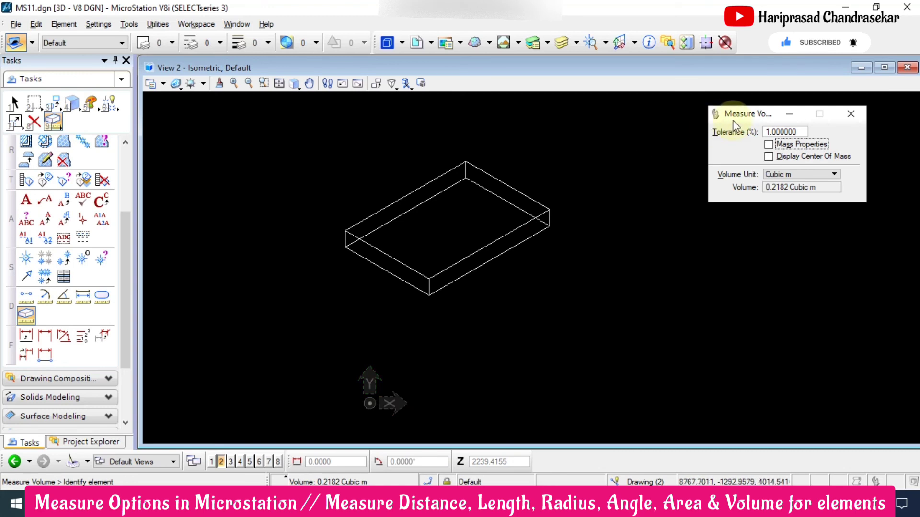
Turn on Mass Properties, expand the results to show moments of inertia, and enable Display Center Of Mass
click(769, 145)
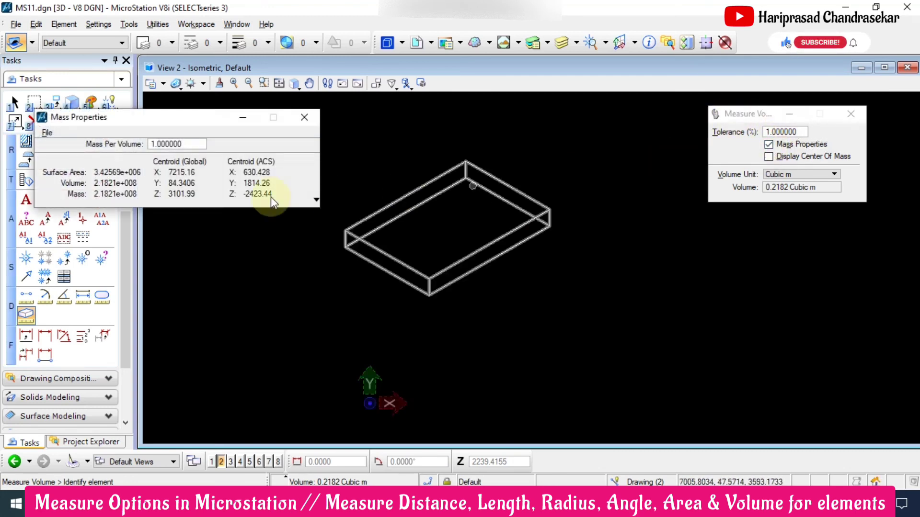
drag(133, 127, 266, 141)
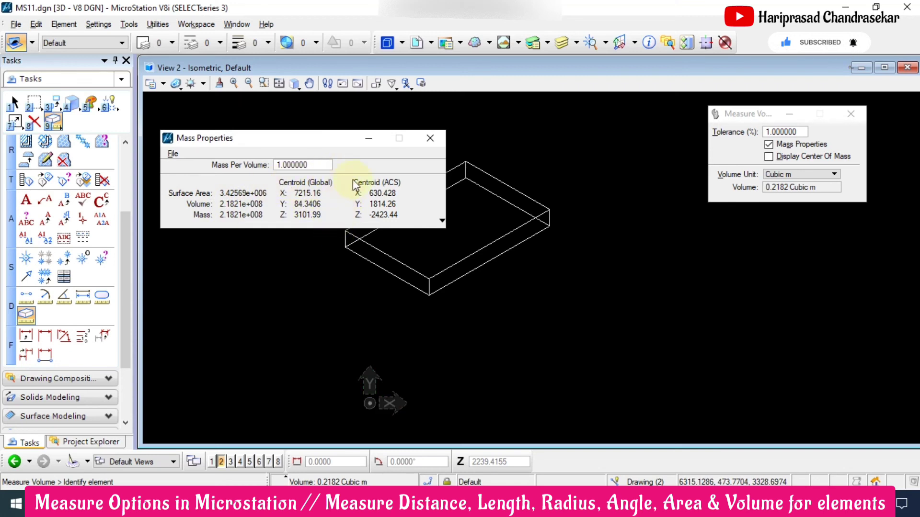
click(769, 157)
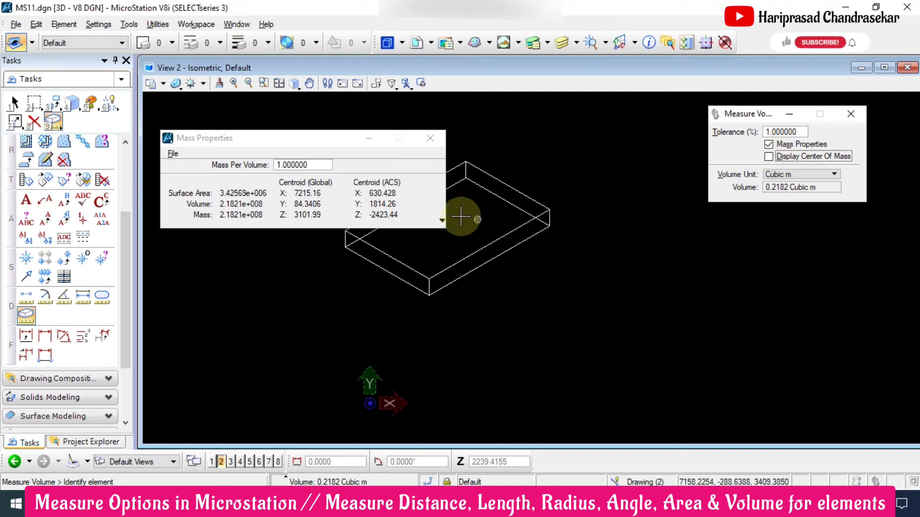
click(441, 219)
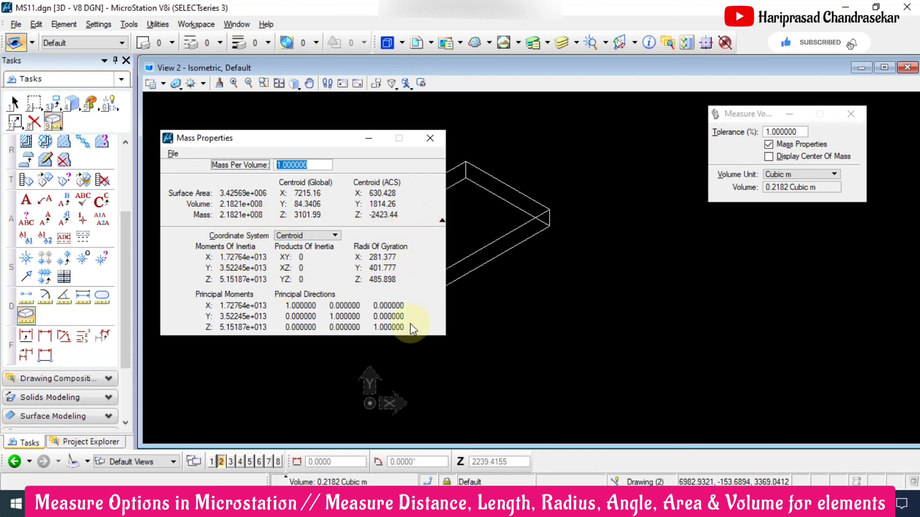
click(781, 157)
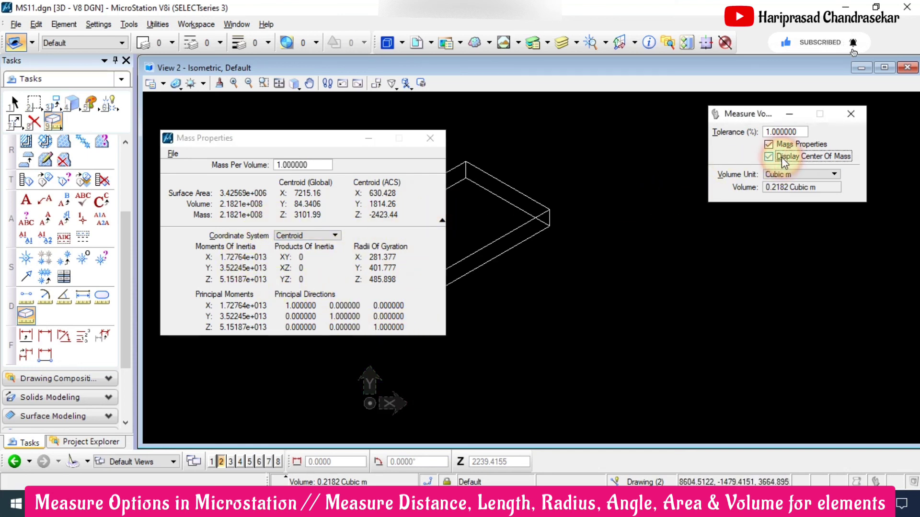